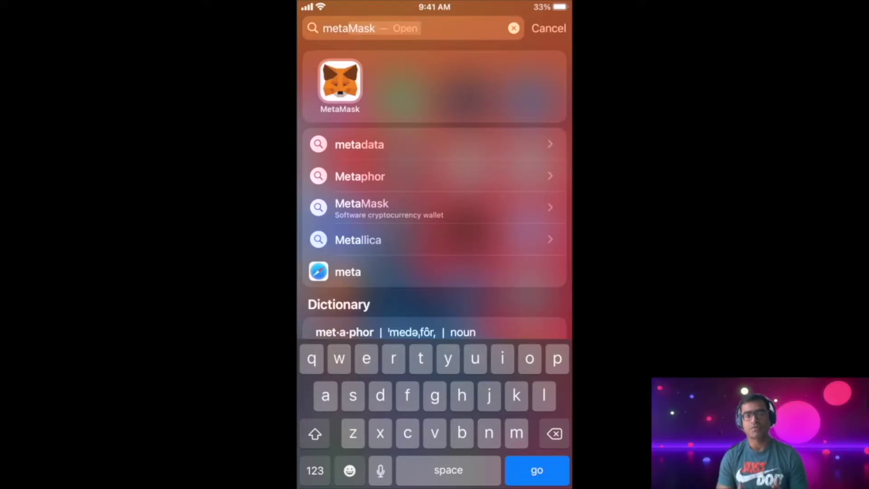
Step: Launch MetaMask, view Account 1's address on Etherscan, then return to the wallet balances
key(Return)
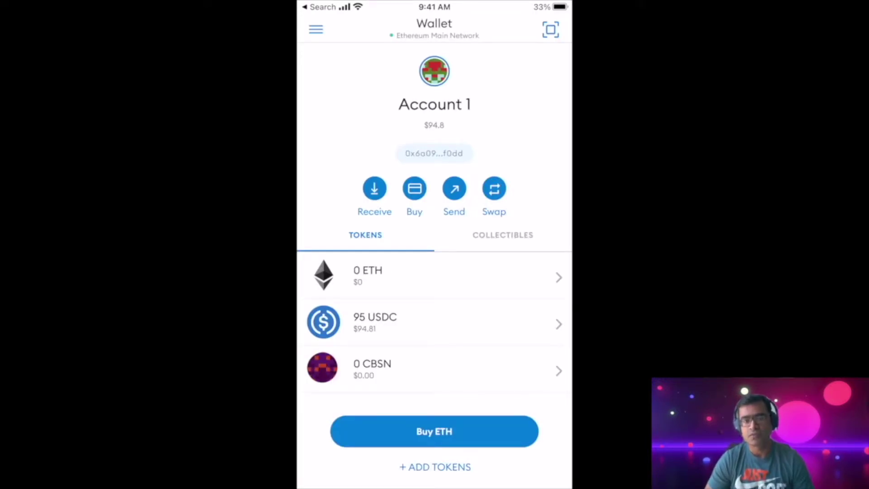
click(316, 29)
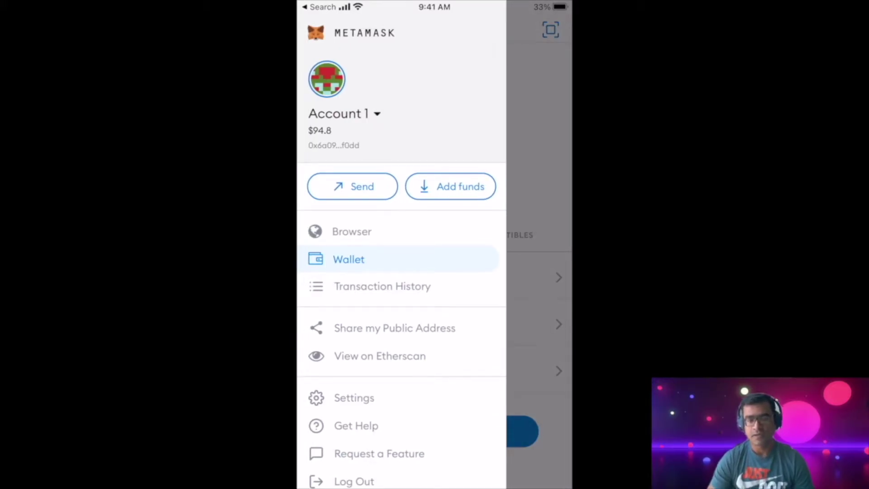
click(380, 355)
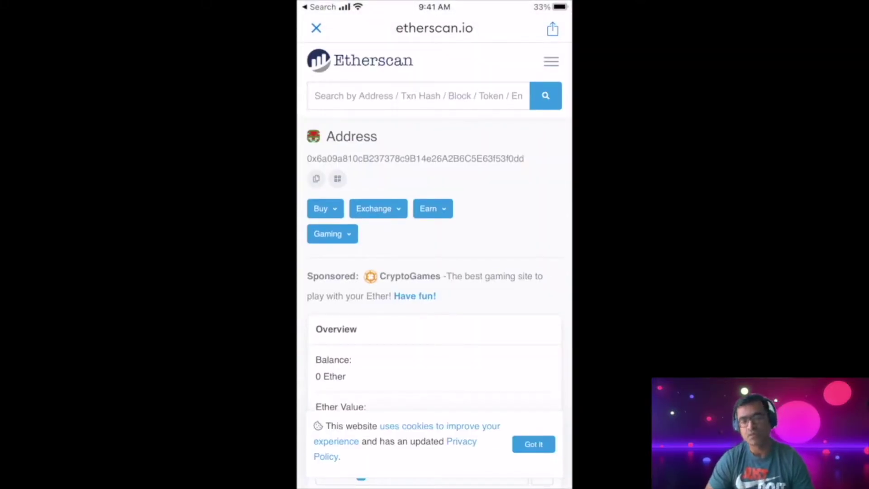
click(316, 29)
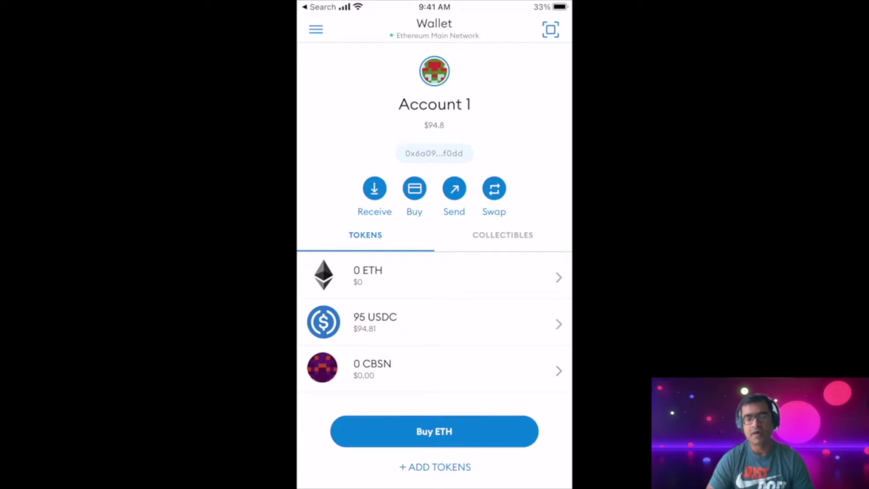
Step: Start a MetaMask swap from USDC to CBSN, finding CBSN by searching 'Cbsn'
click(494, 188)
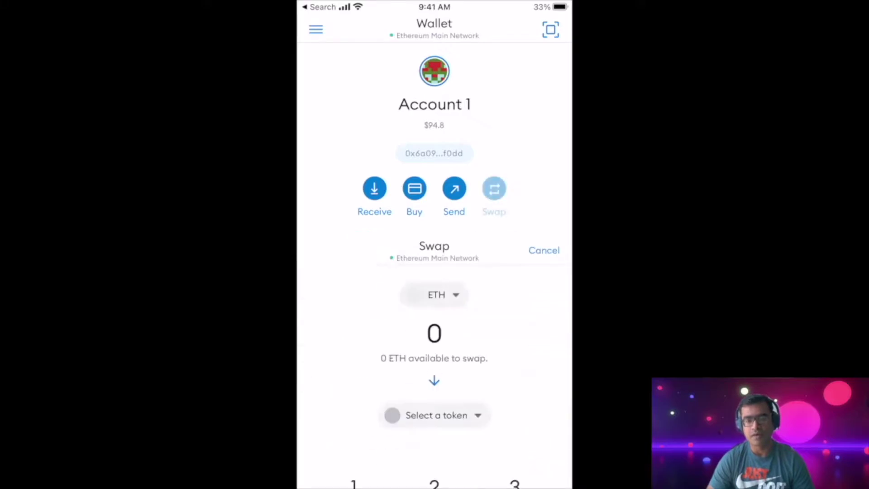
click(435, 73)
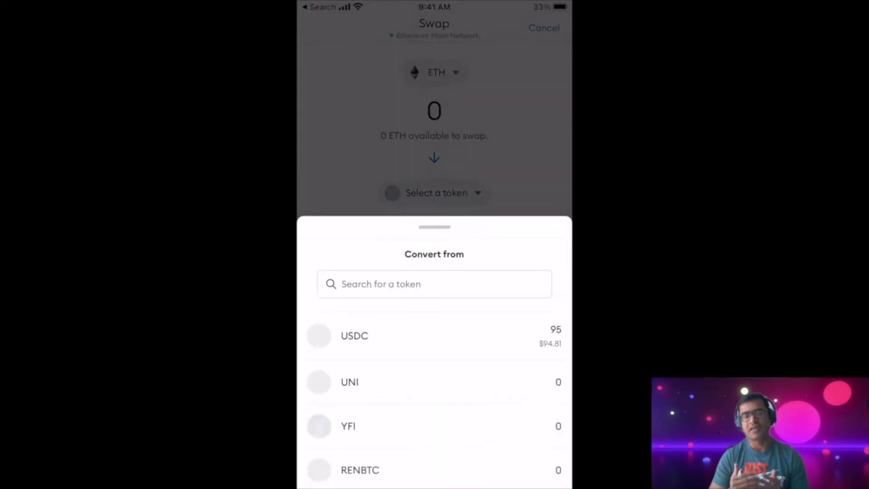
click(358, 327)
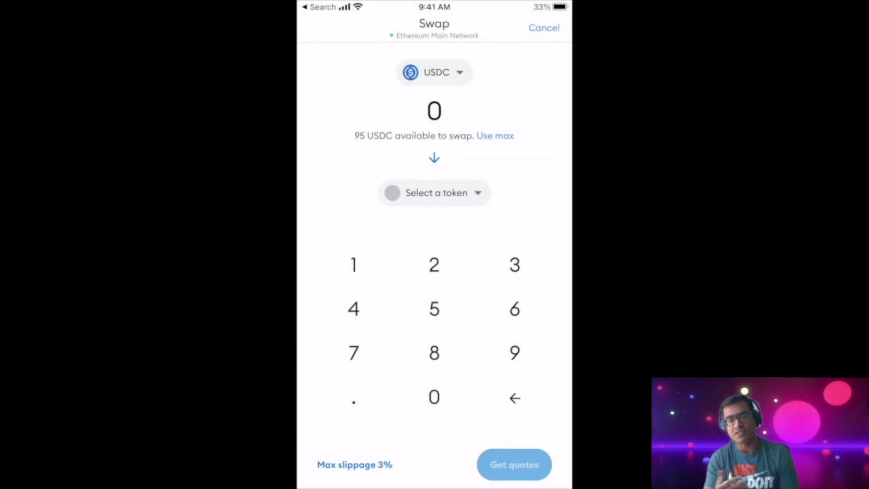
click(436, 193)
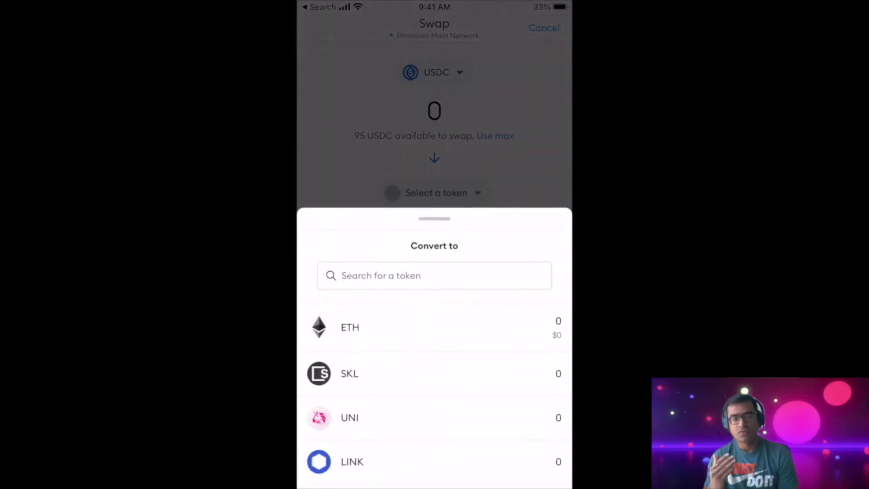
click(381, 275)
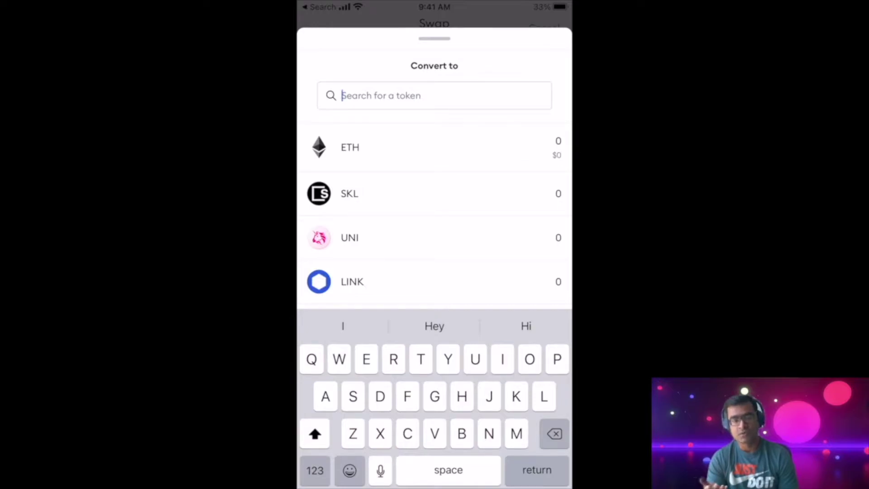
text(Cbsn)
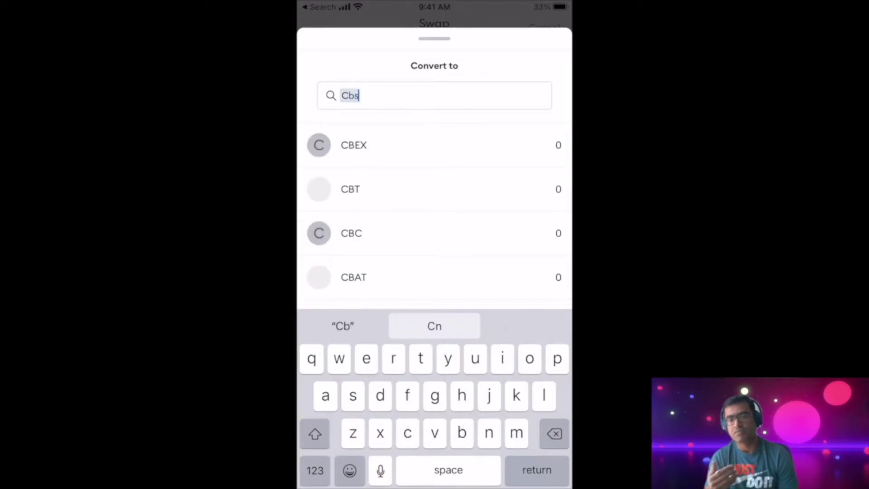
click(355, 147)
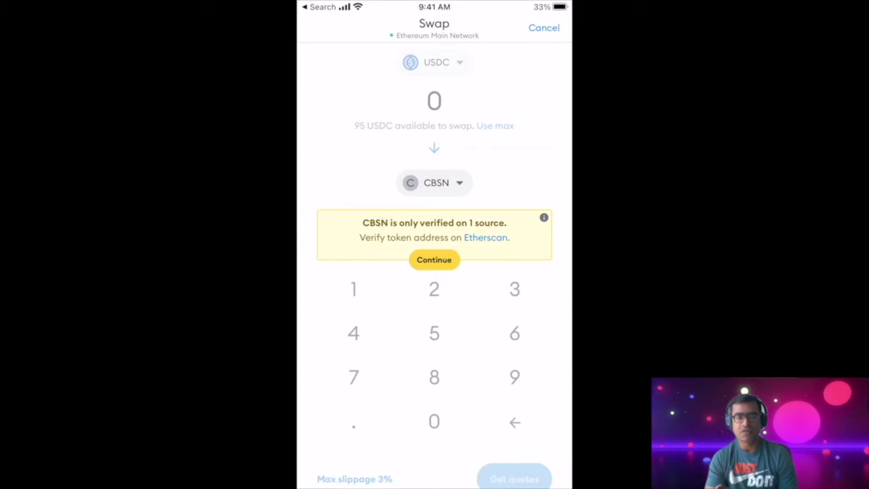
click(485, 238)
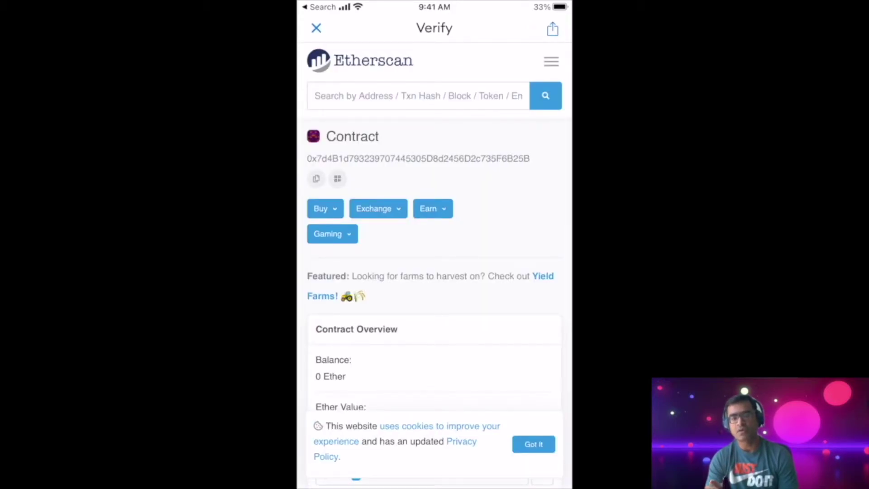
scroll(434, 271, up, 1)
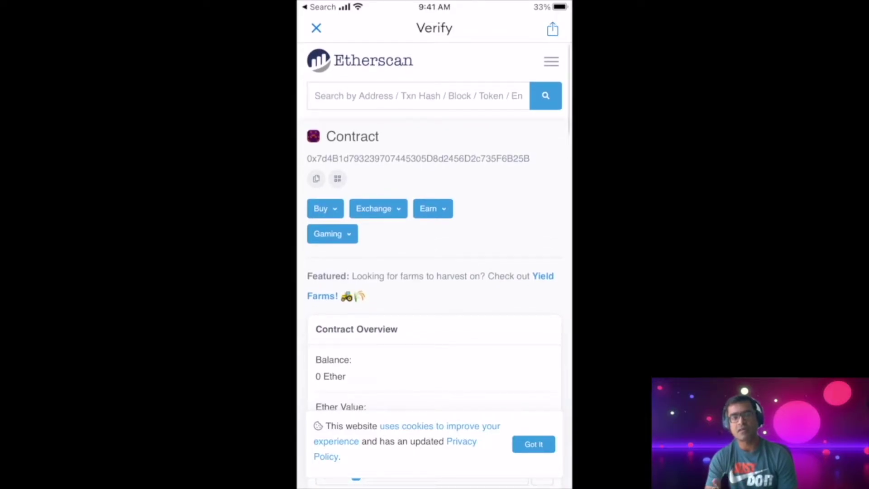
scroll(435, 272, down, 10)
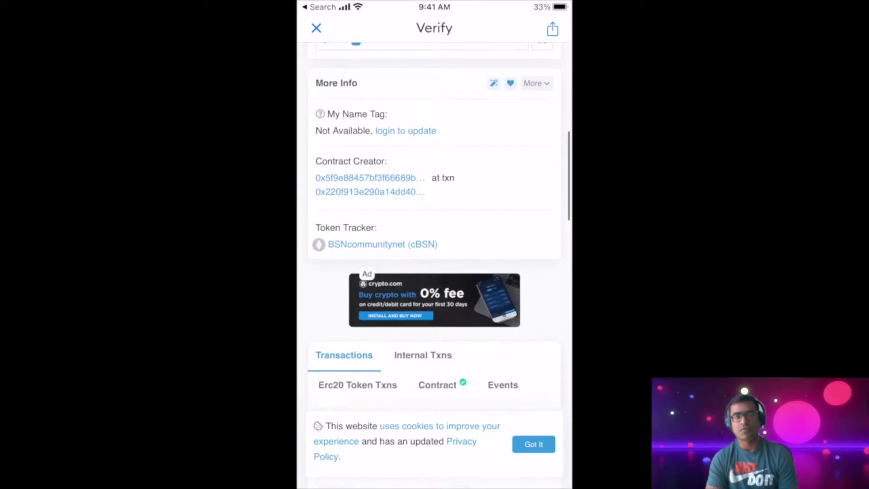
scroll(434, 271, up, 8)
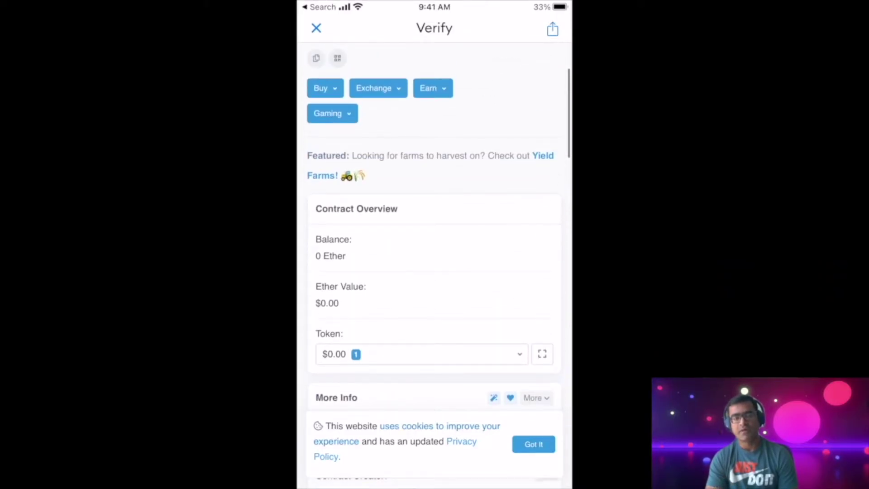
scroll(435, 271, up, 2)
click(317, 28)
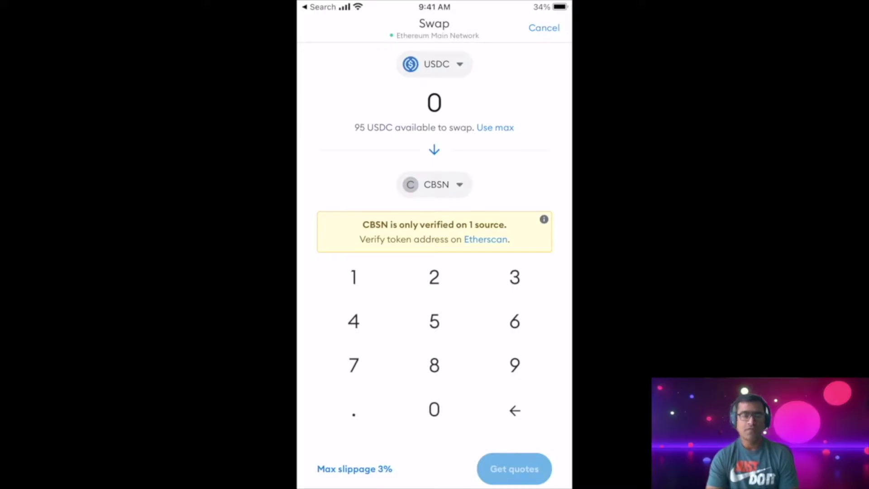
Step: Enter 10 USDC and fetch quotes, comparing three offers around 136.50755 CBSN
click(353, 277)
click(434, 409)
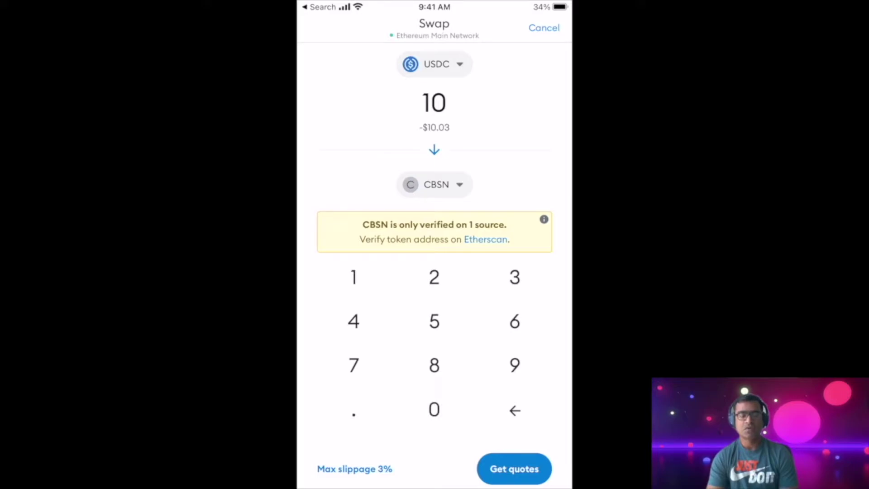
click(514, 469)
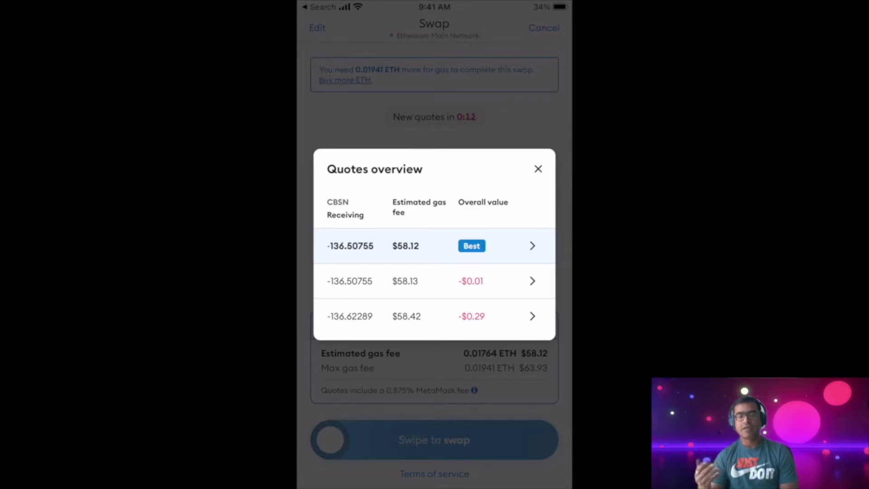
Step: Back out of the swap and the ETH purchase, then switch to Uniswap's swap page
click(538, 168)
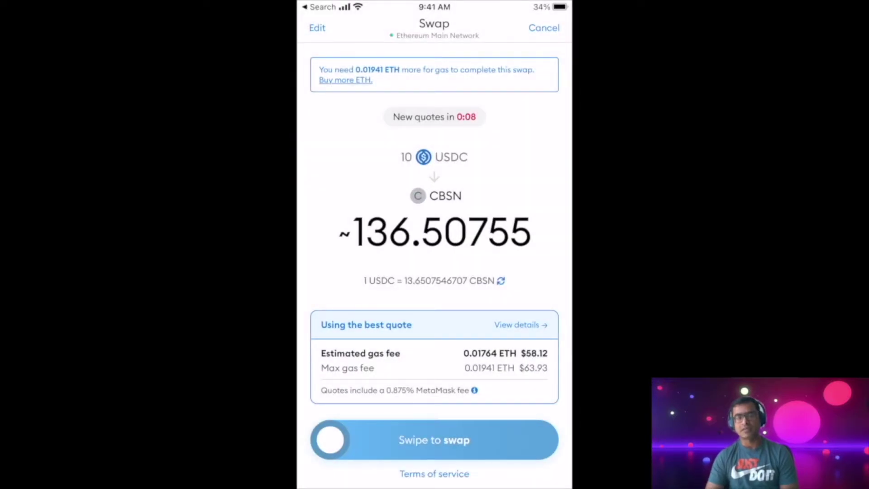
click(544, 27)
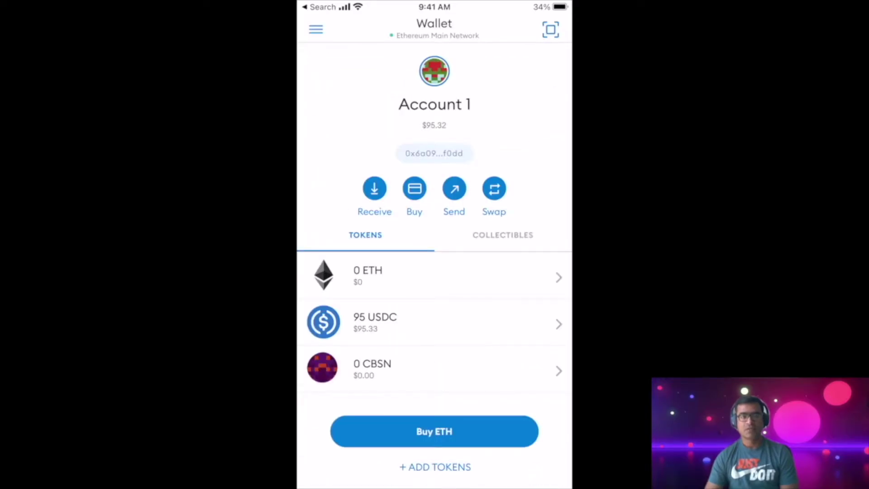
click(414, 188)
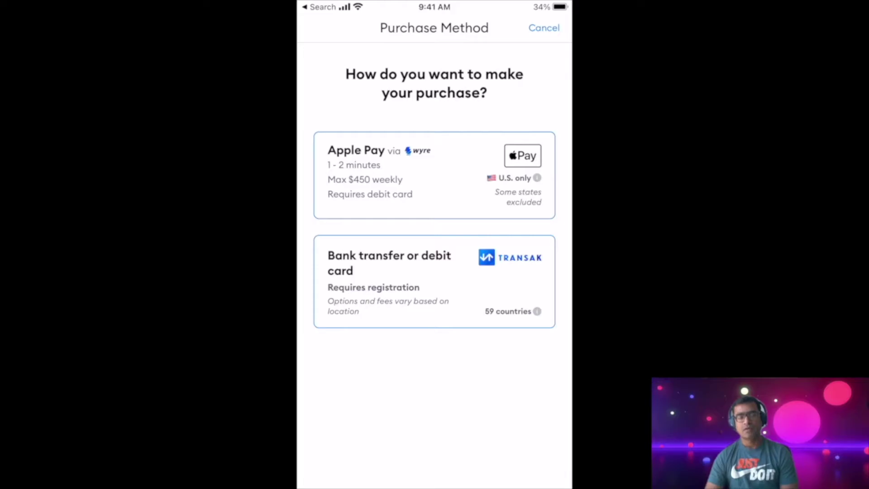
click(544, 28)
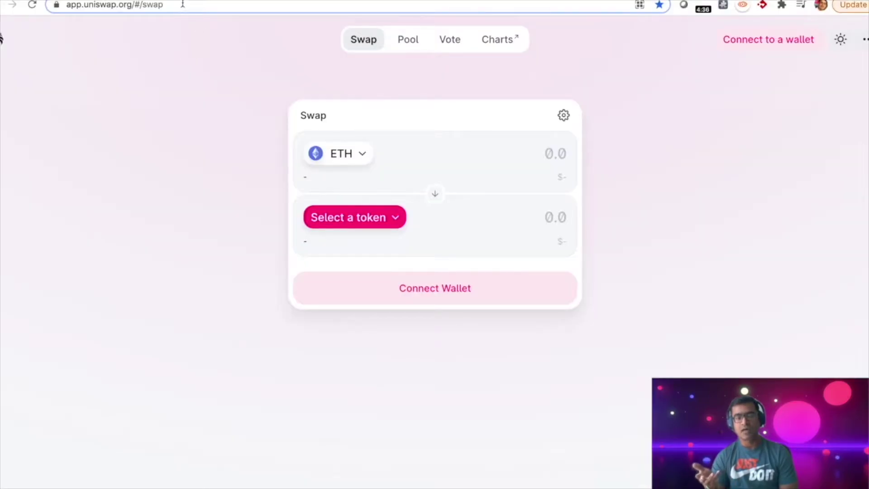
click(183, 4)
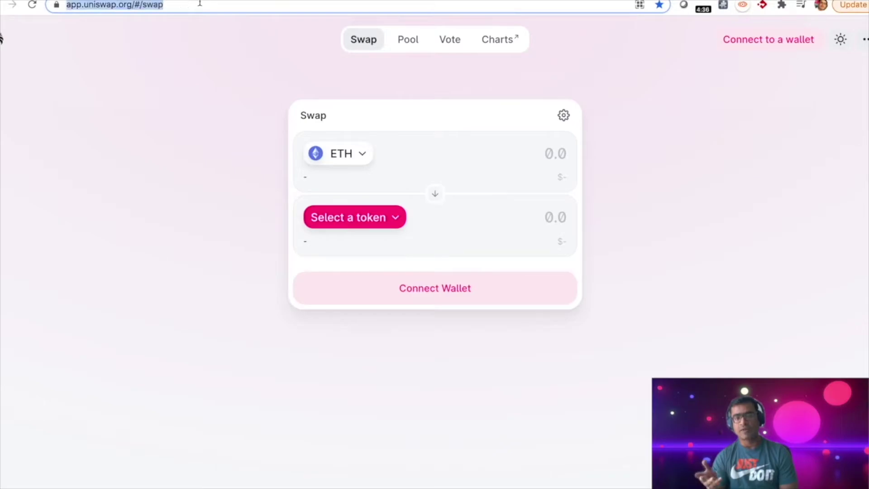
Step: Connect the MetaMask wallet to Uniswap via WalletConnect by scanning the QR code
click(732, 118)
click(780, 45)
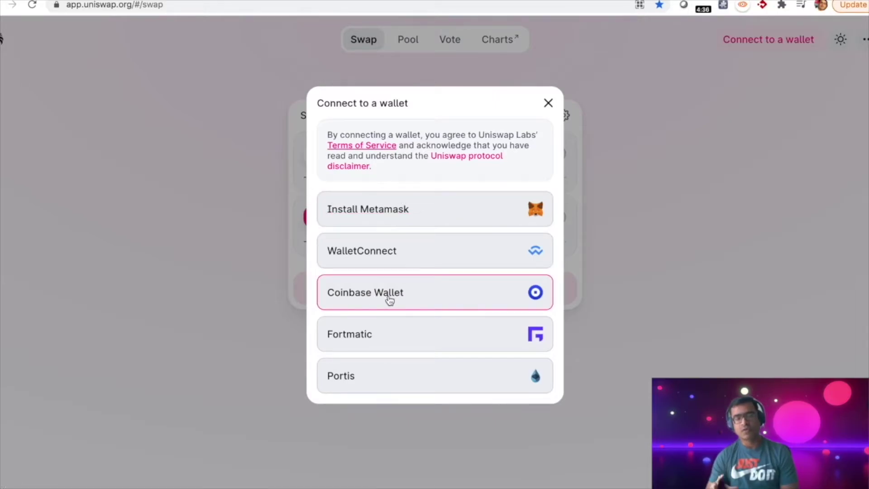
click(371, 256)
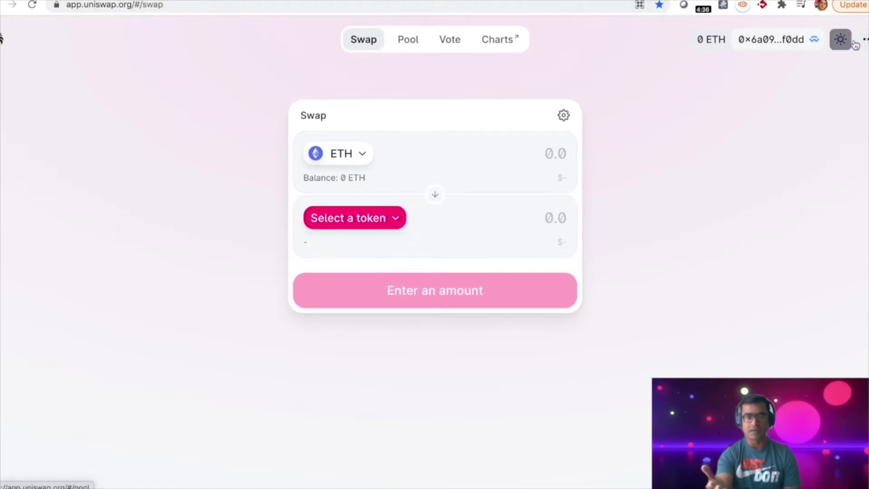
Step: Review the account details and extra links menu, then switch Uniswap to dark mode
click(813, 40)
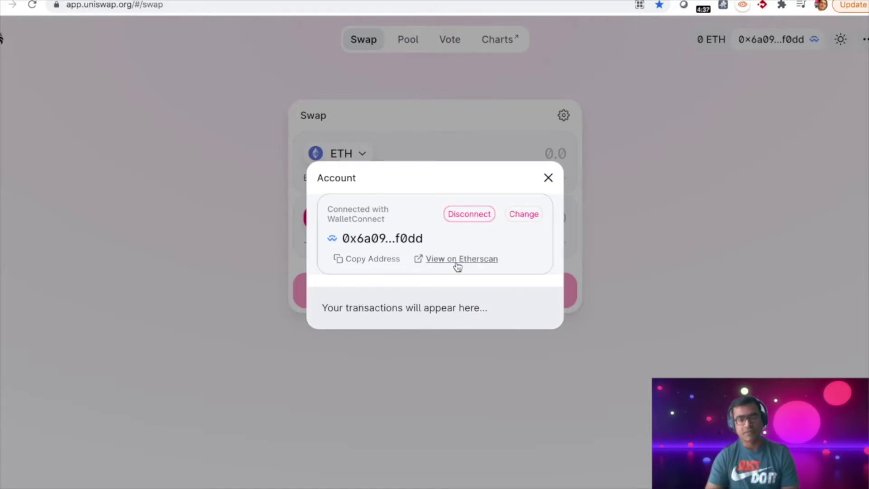
click(548, 179)
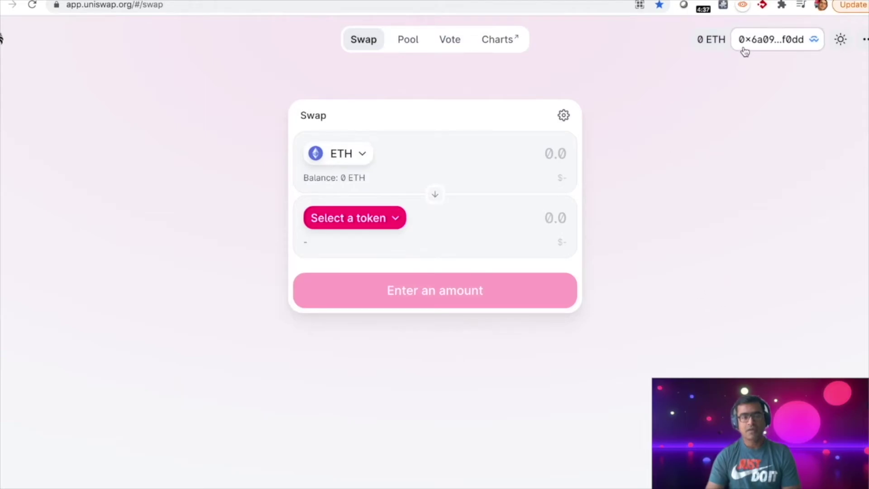
click(865, 40)
click(733, 123)
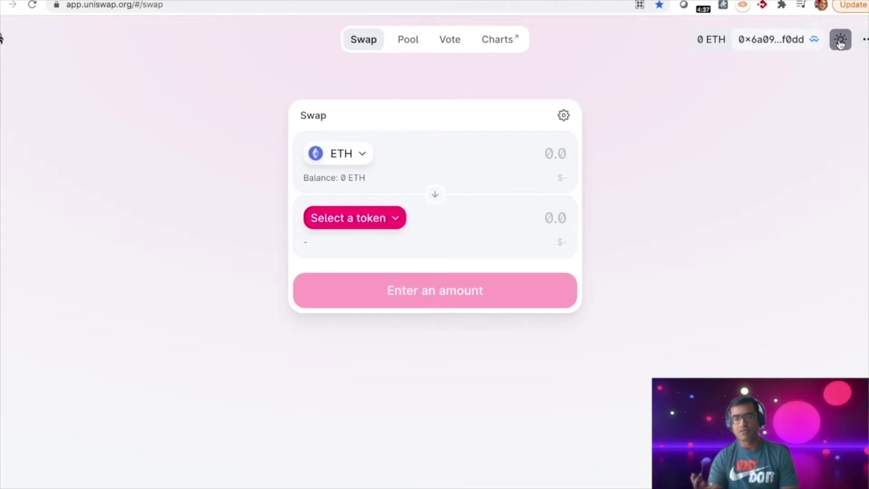
click(840, 41)
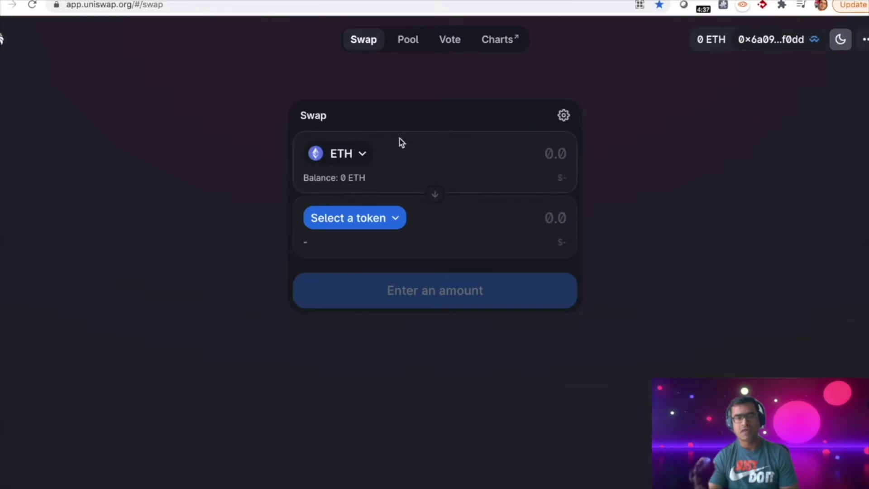
Step: Make USDC the token to pay with, found by searching 'usd'
click(363, 157)
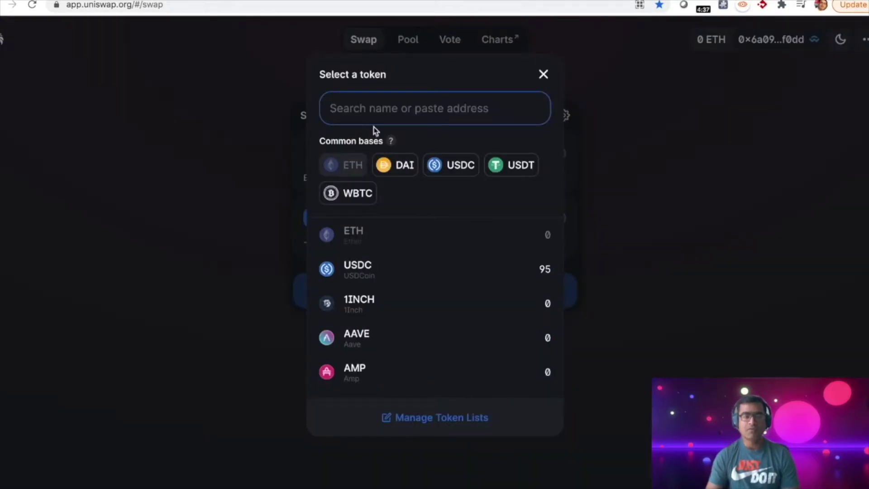
text(usd)
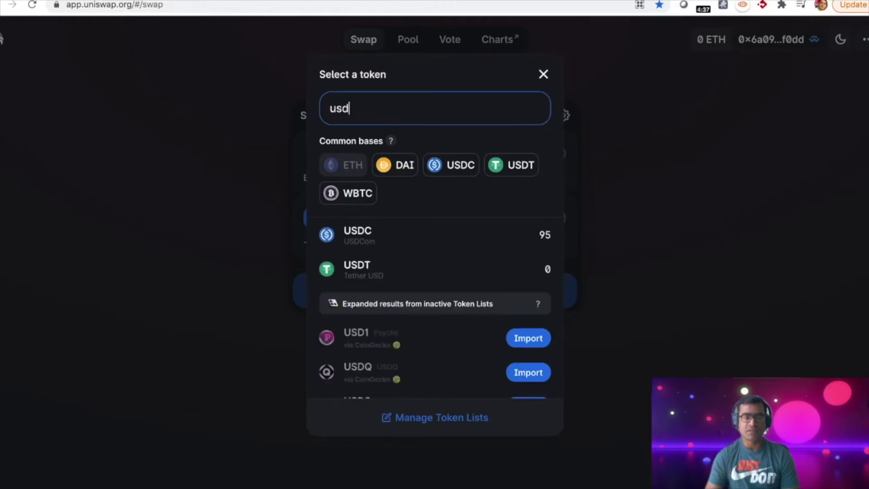
click(367, 243)
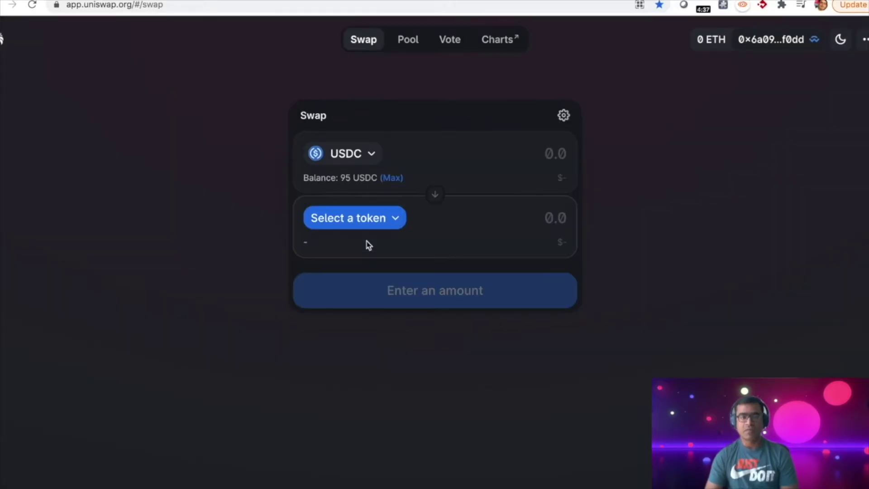
click(394, 220)
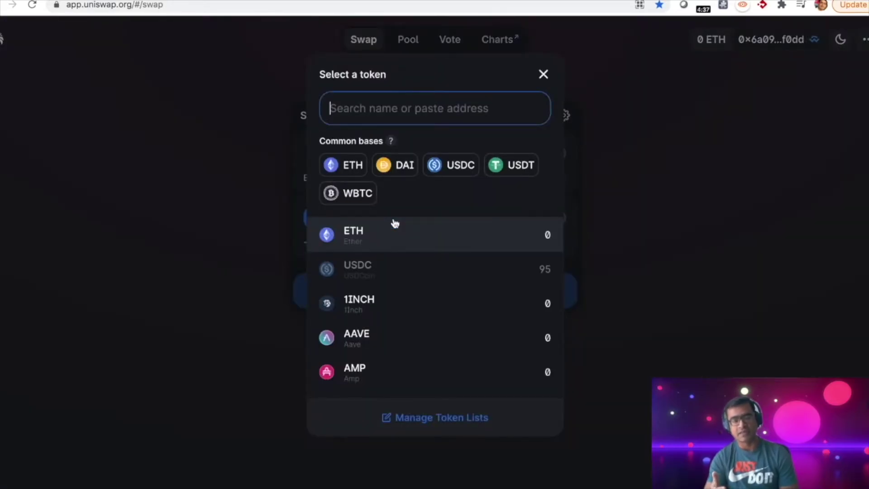
Step: Search 'cbsn' in the token list and set cBSN as the token to receive
text(cbs)
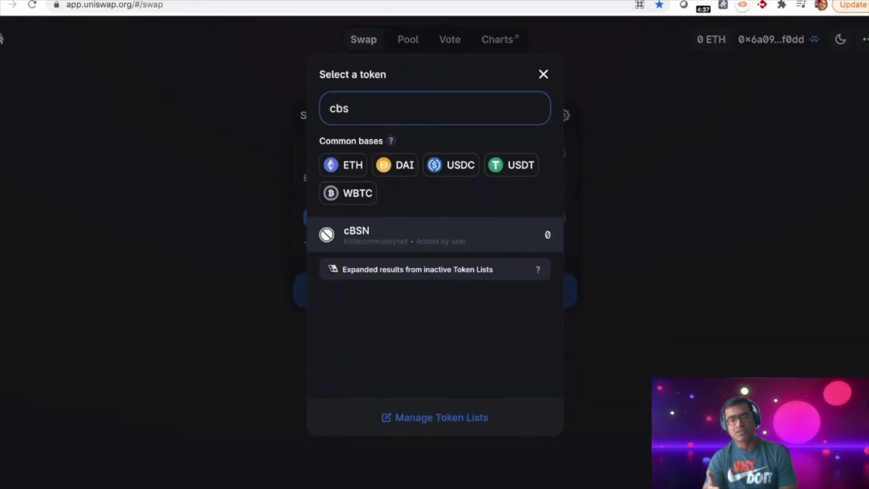
key(BackSpace)
key(BackSpace)
key(BackSpace)
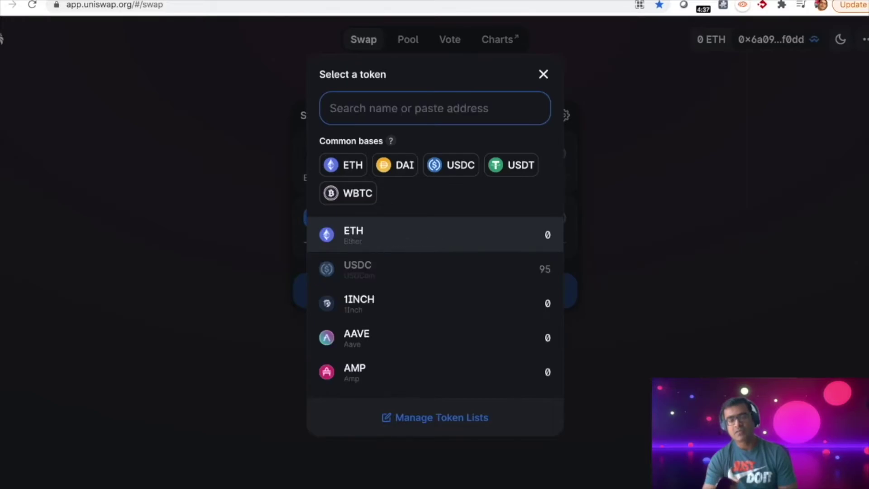
scroll(420, 334, down, 3)
scroll(420, 334, down, 10)
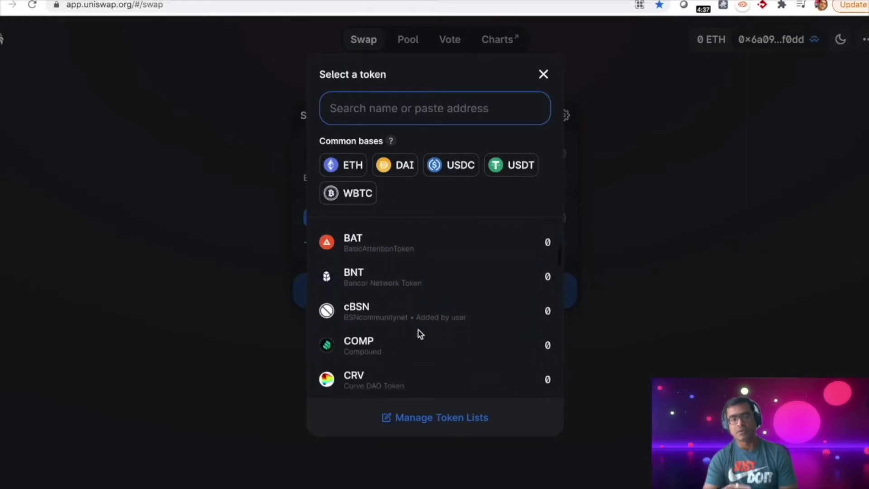
scroll(420, 333, down, 10)
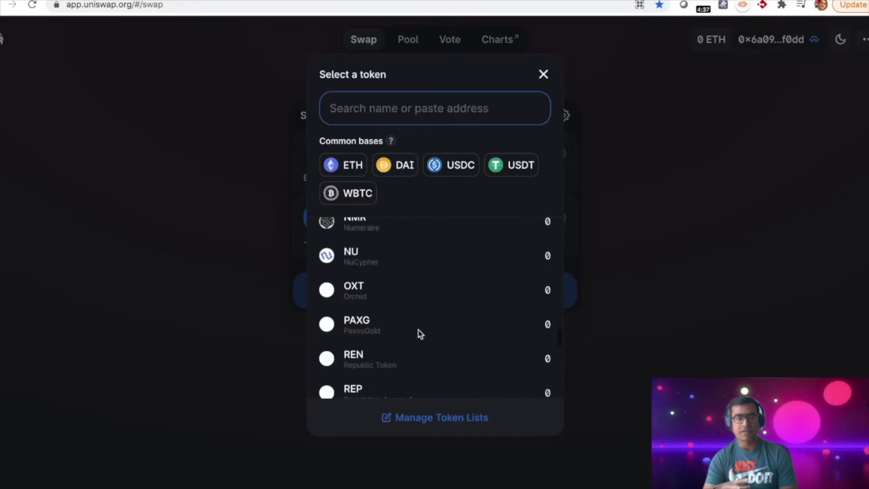
scroll(420, 334, down, 2)
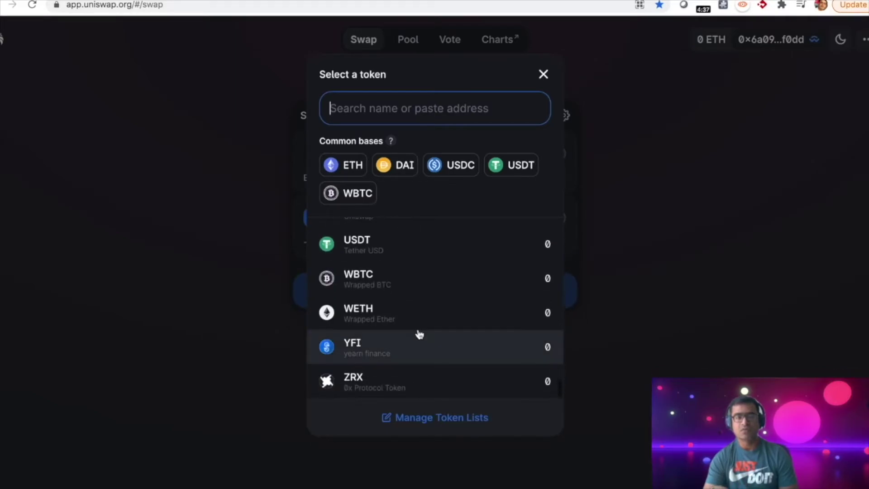
scroll(420, 334, up, 10)
scroll(420, 333, up, 5)
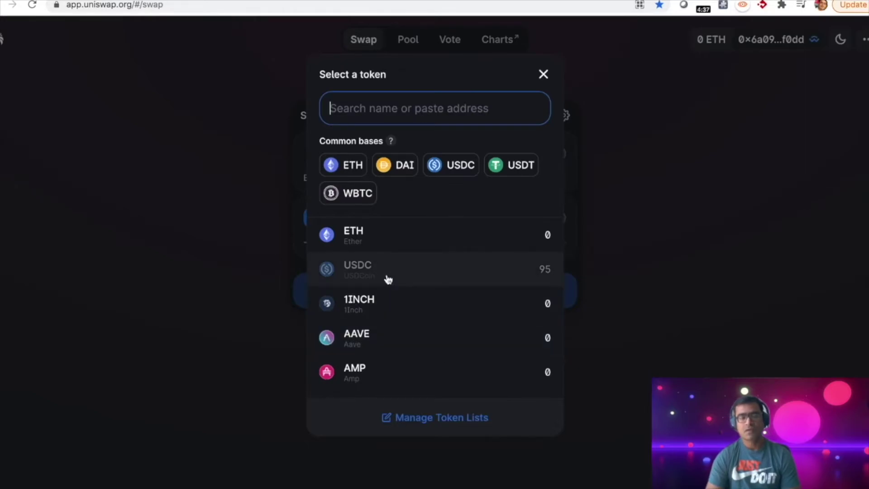
text(cbsn)
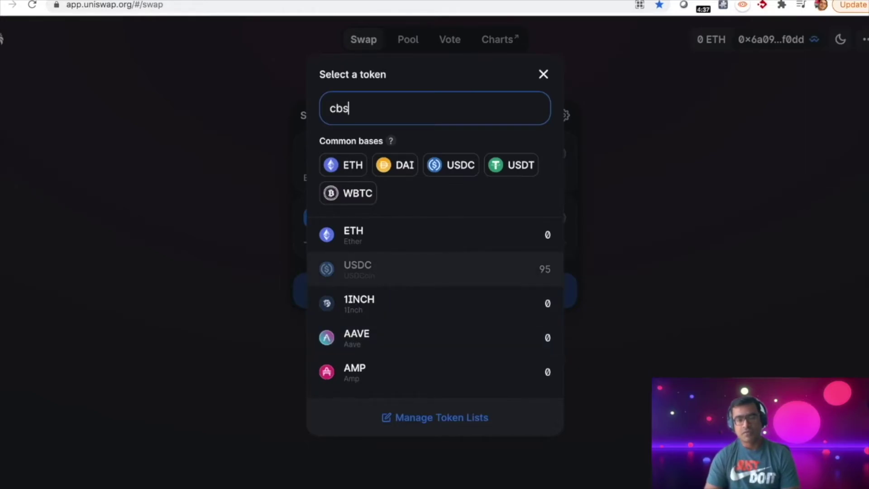
click(378, 239)
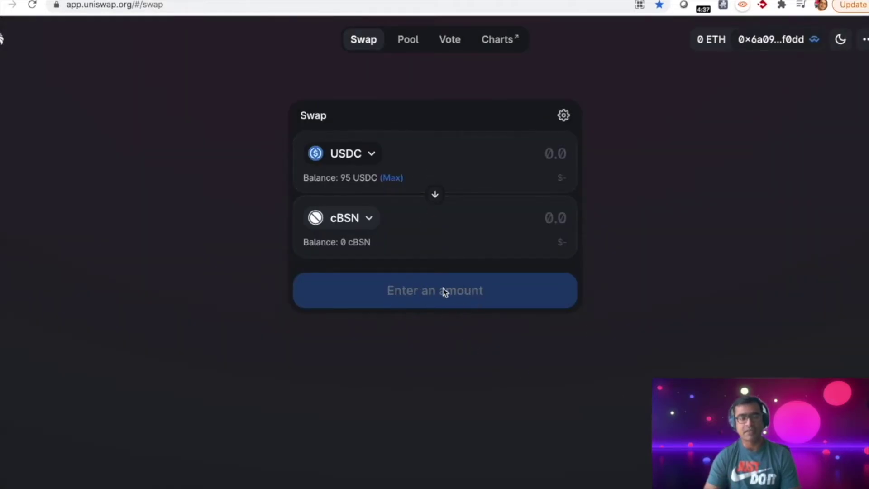
Step: Enter 100 USDC and route the swap through V2 after no V3 liquidity is found
click(405, 157)
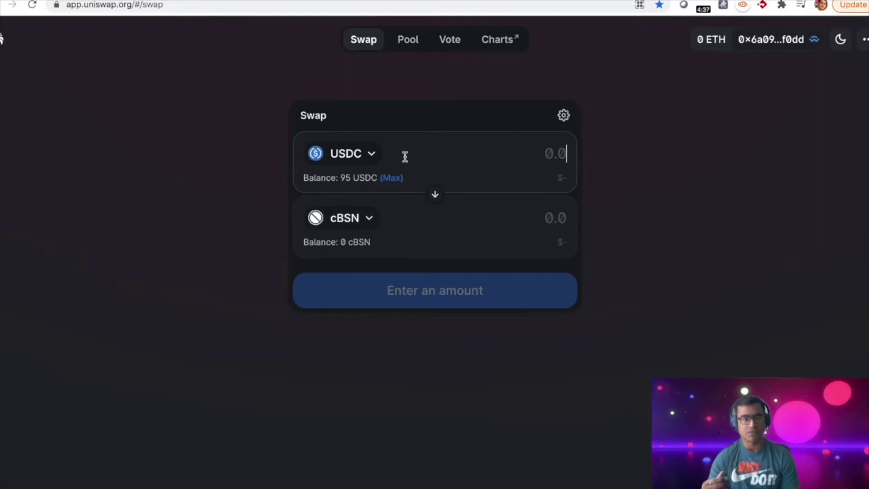
text(100)
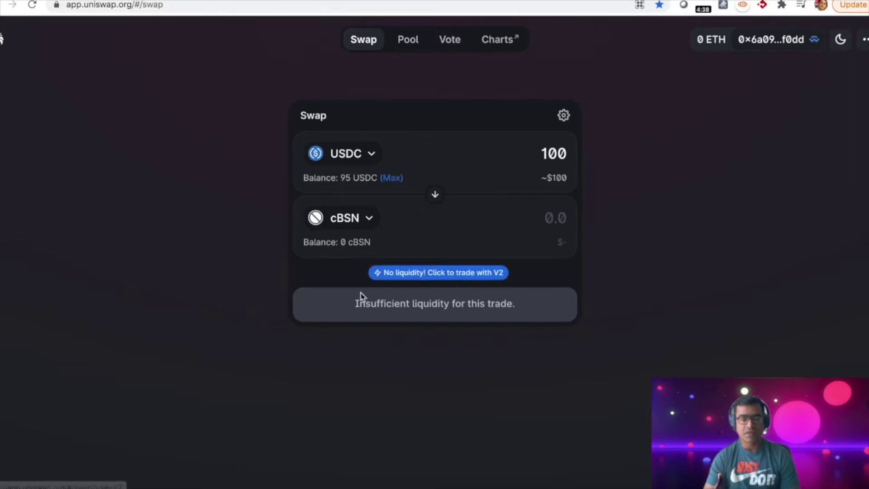
click(446, 275)
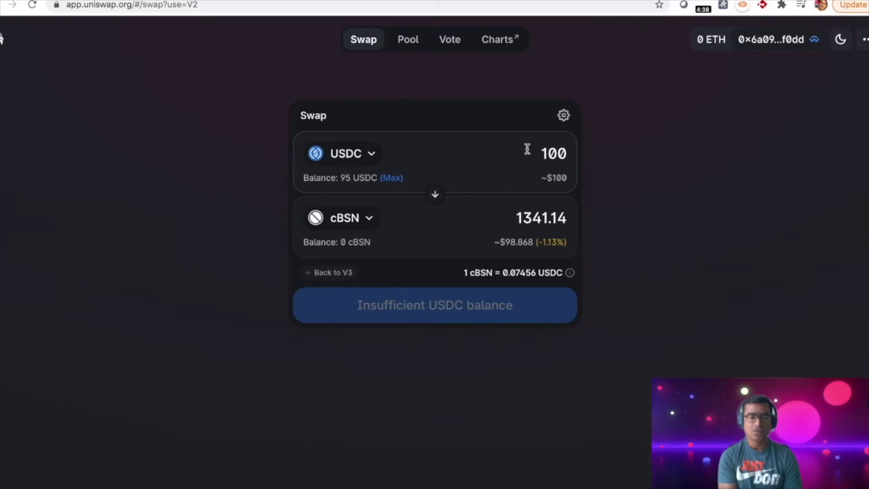
Step: Replace the USDC amount of 100 with 50
click(566, 153)
key(BackSpace)
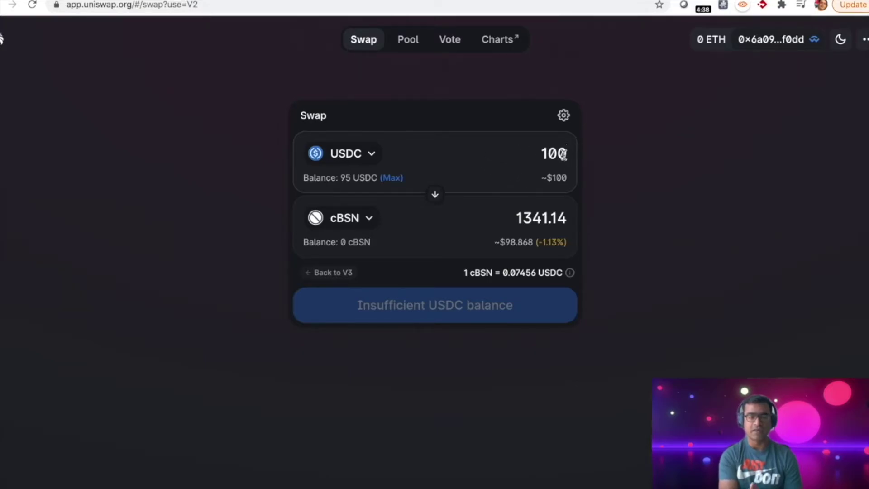
key(BackSpace)
key(BackSpace)
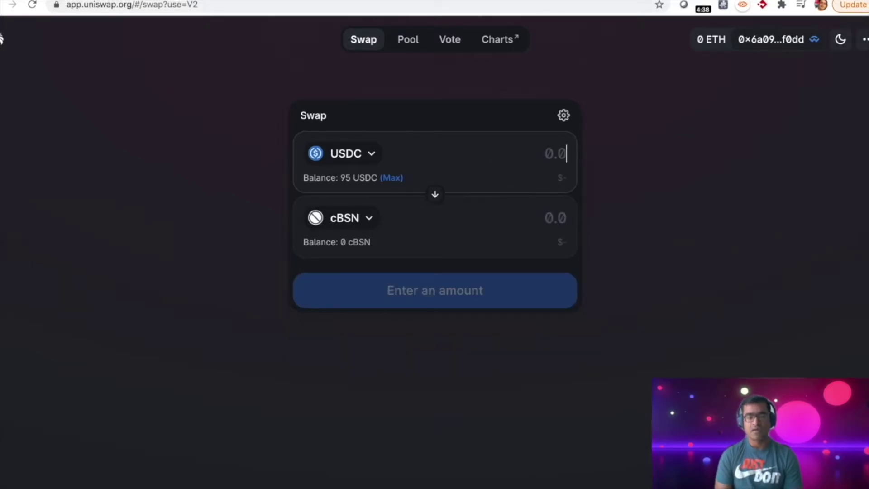
text(50)
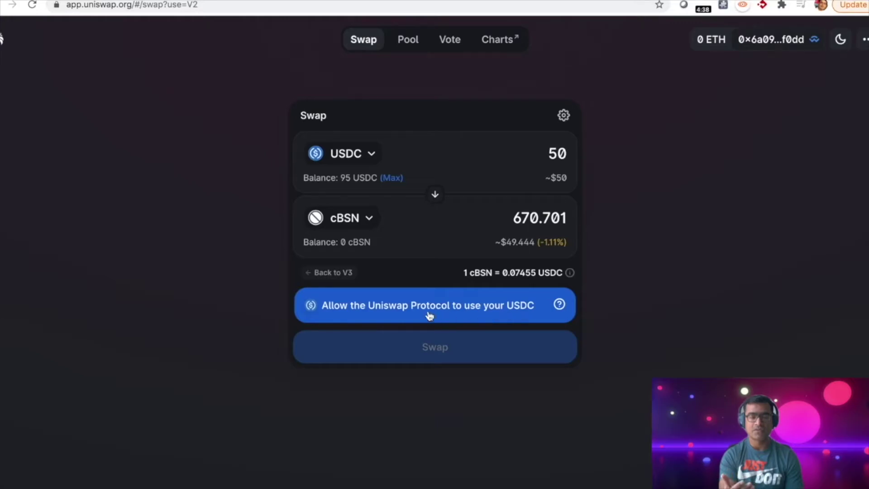
Step: Allow the Uniswap Protocol to use USDC, bringing up MetaMask's network fee options
mouse_move(543, 312)
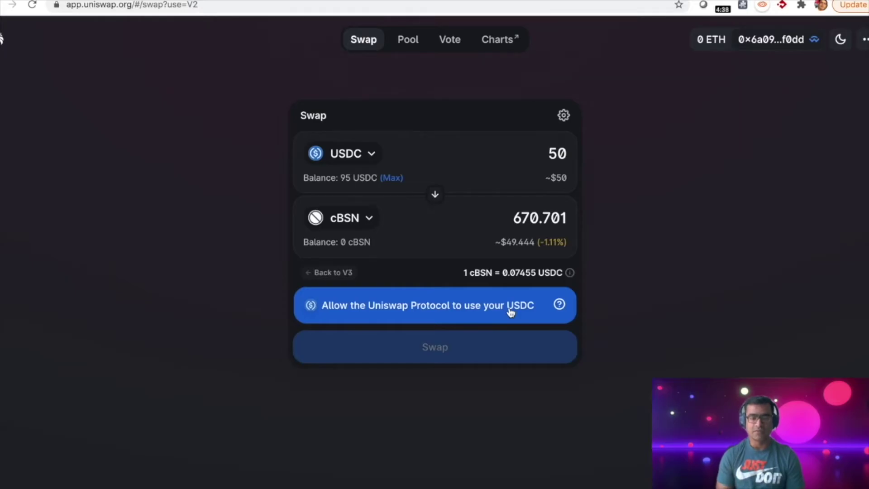
click(511, 312)
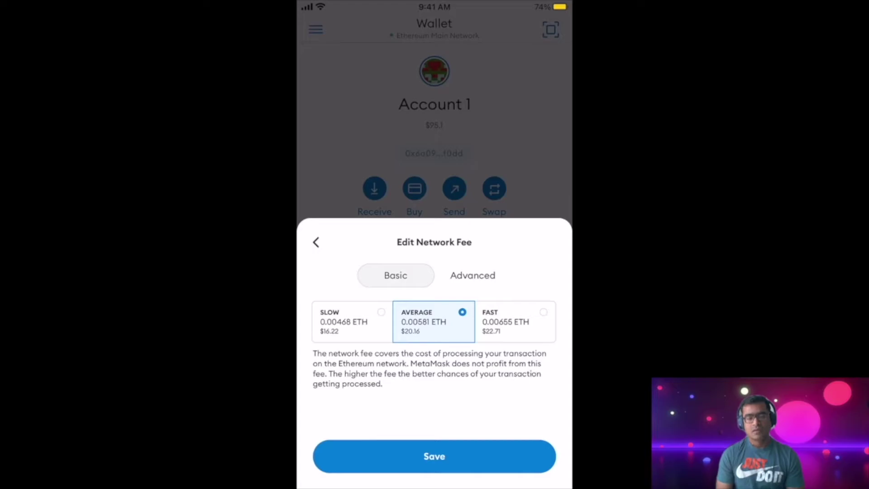
Step: Set the USDC approval's network fee to Slow (0.00468 ETH), save it and approve
click(352, 322)
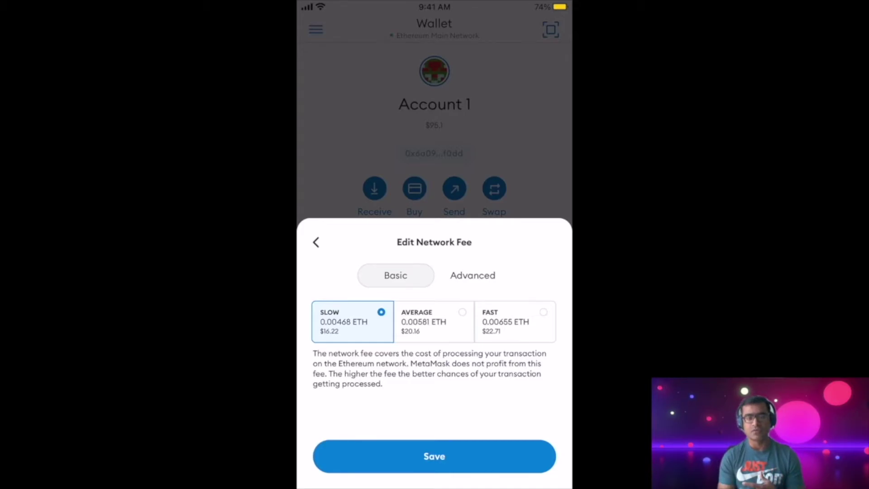
click(473, 275)
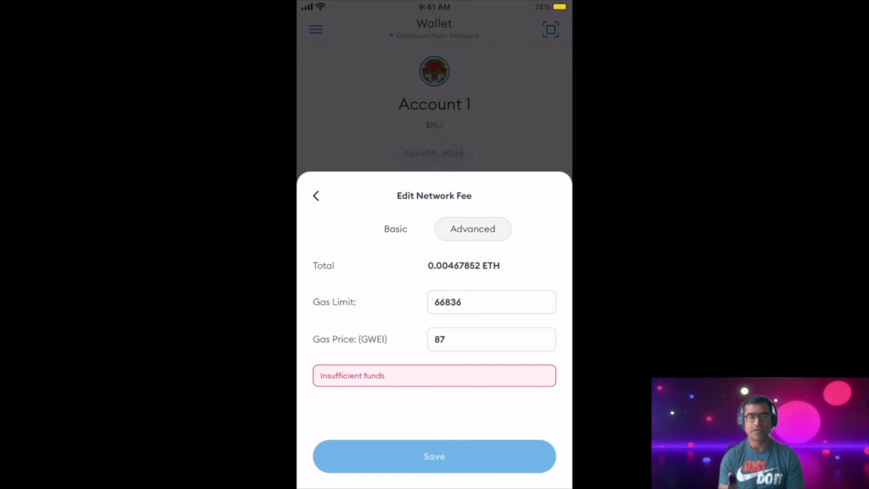
click(396, 228)
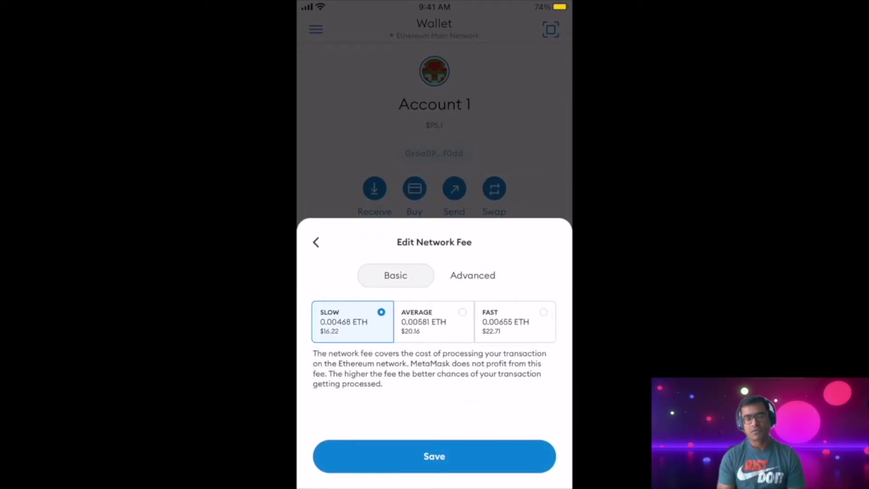
click(435, 456)
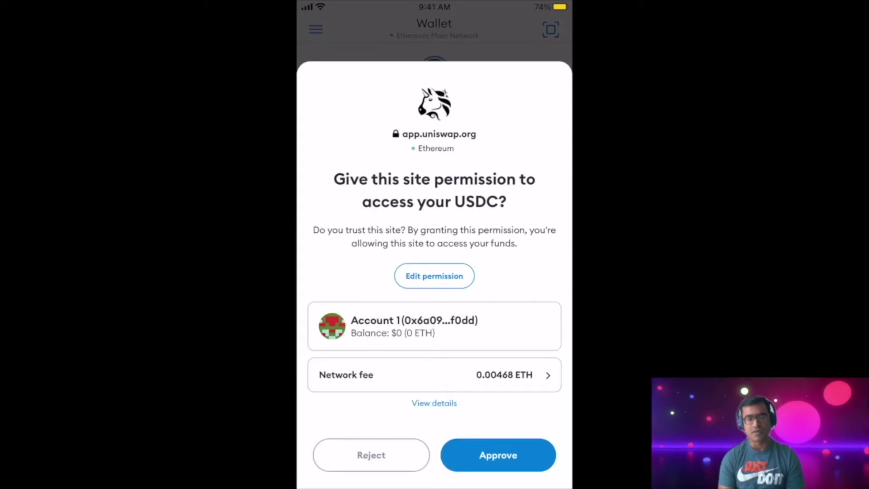
click(498, 455)
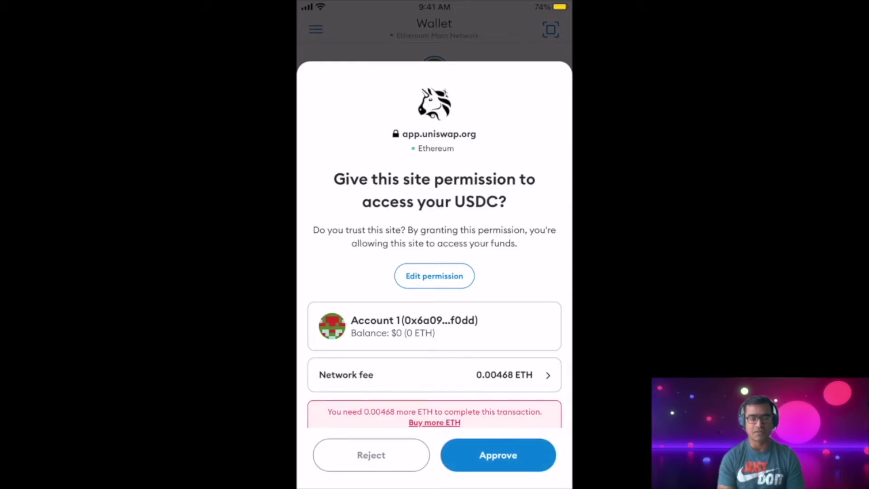
scroll(435, 340, down, 2)
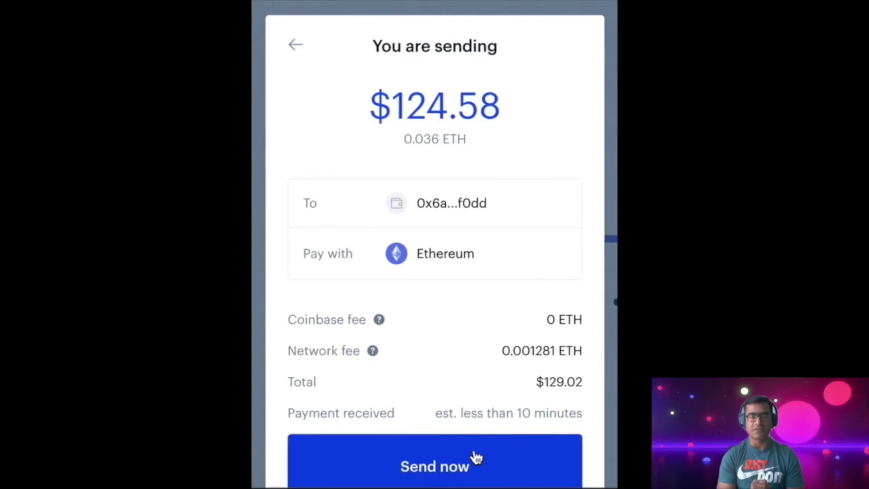
Step: Send 0.036 ETH from Coinbase to the wallet, entering the 2-step verification code
click(476, 458)
click(431, 231)
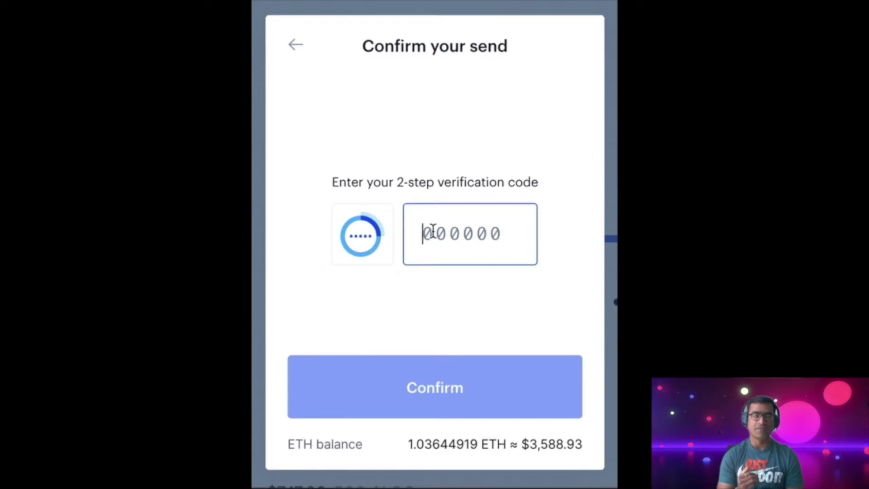
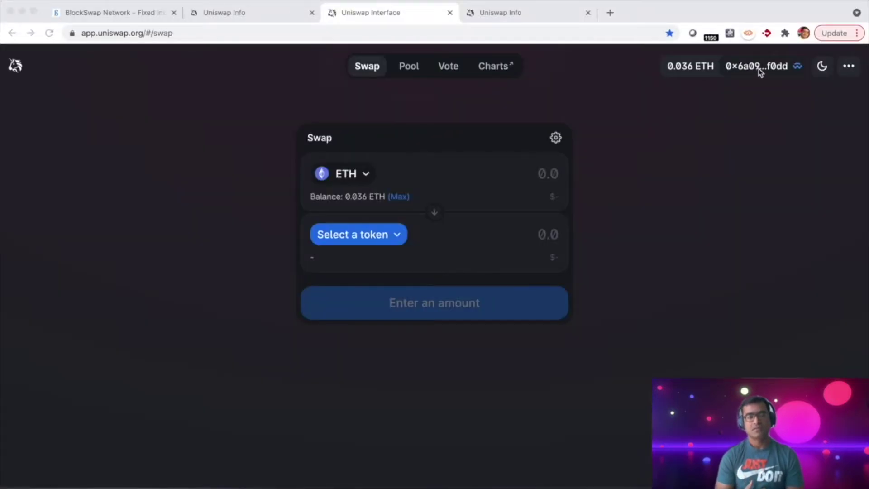
Step: Back in Uniswap, search 'usdc' and set USDC as the token to swap from
key(super+Tab)
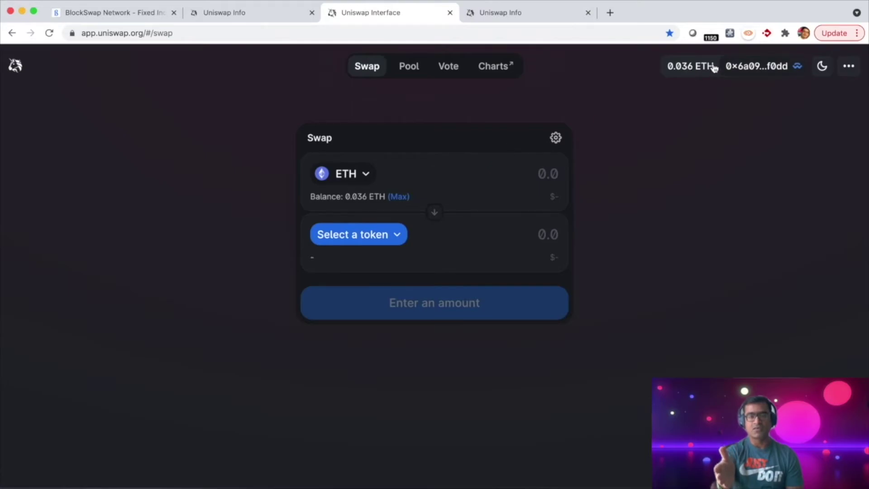
click(374, 180)
text(u)
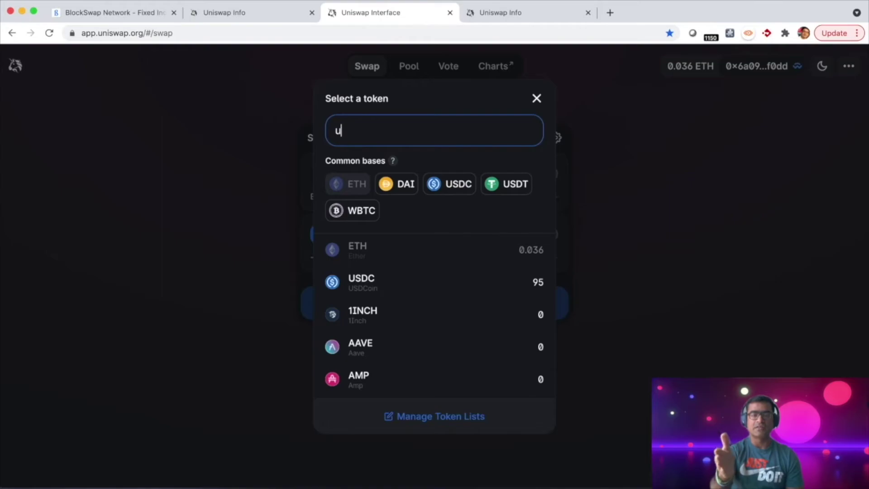
text(sdc)
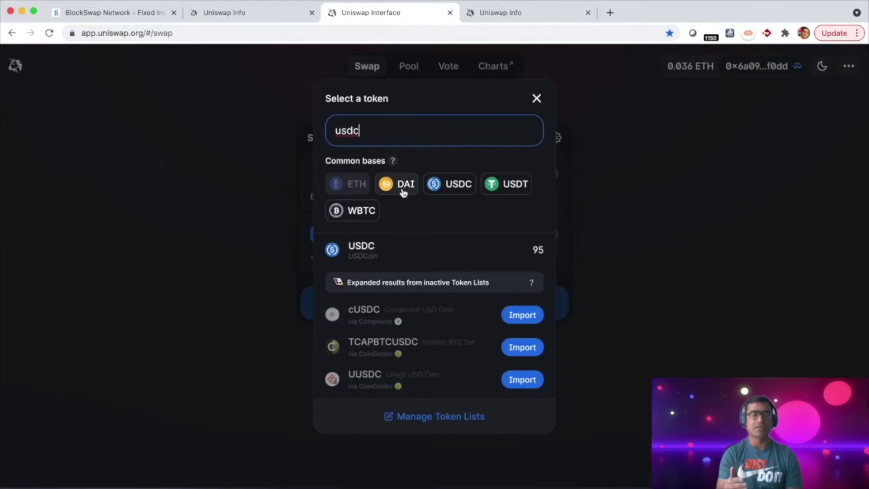
click(382, 249)
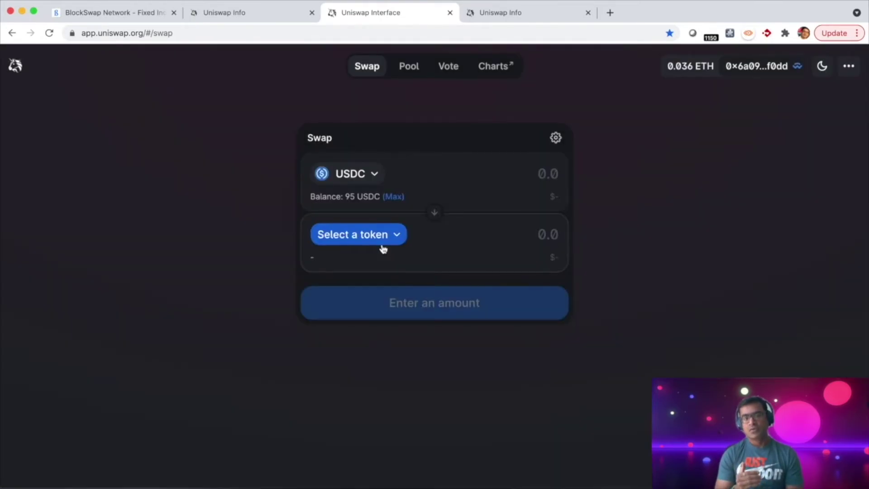
Step: Dismiss the receive-token list unchanged and switch to the BlockSwap Network page
click(401, 242)
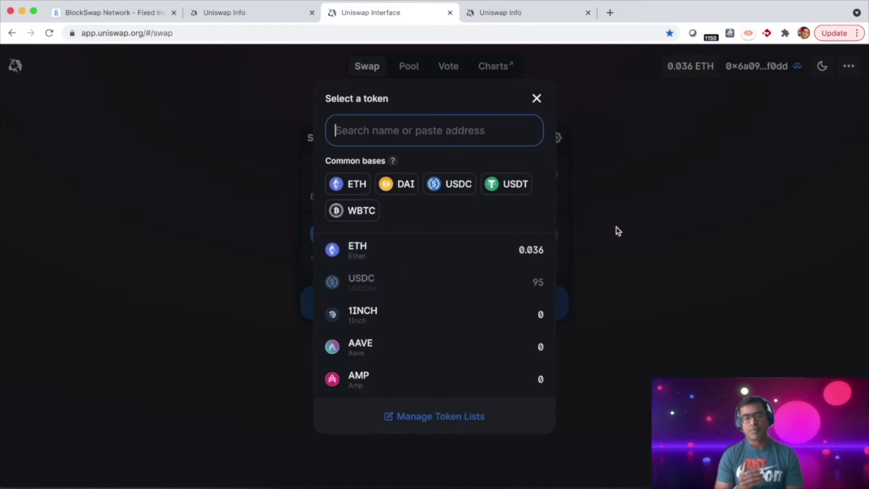
click(645, 232)
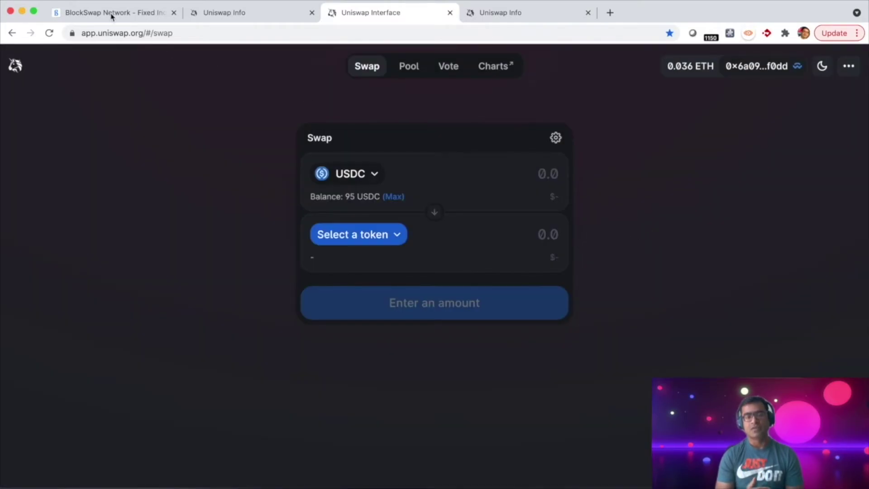
click(111, 15)
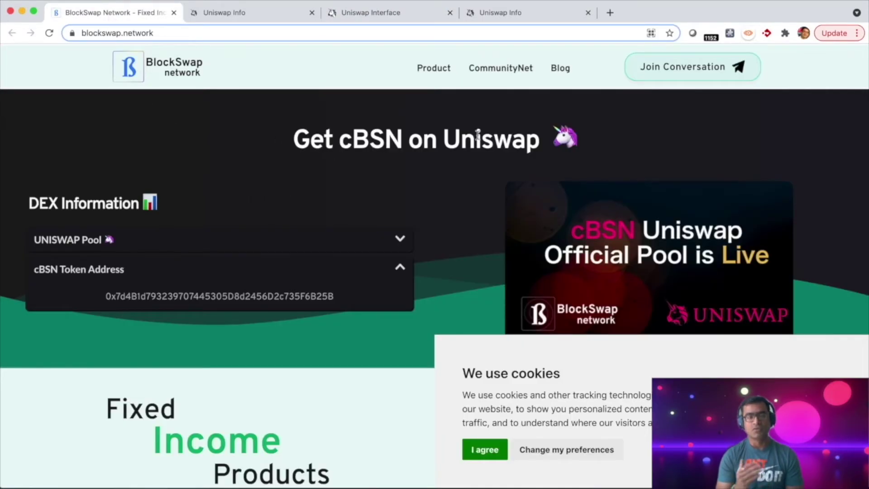
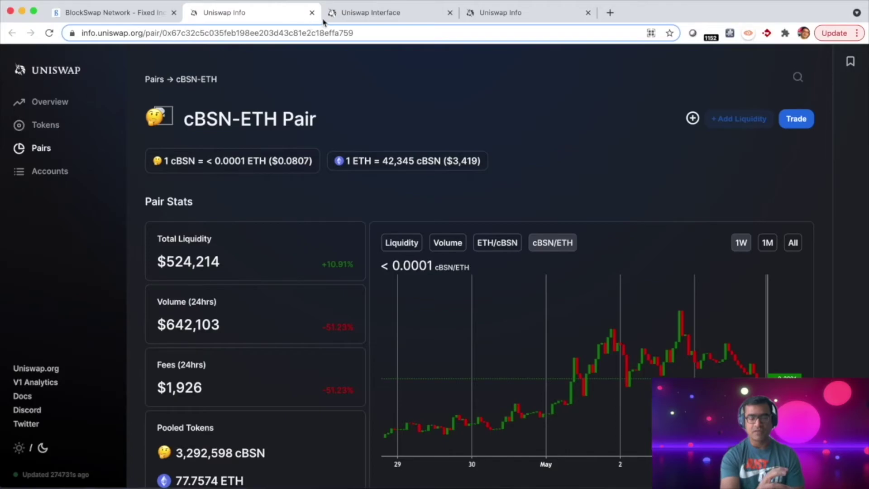
Step: Leave the cBSN-ETH pair stats page and go to the Uniswap swap page
click(385, 16)
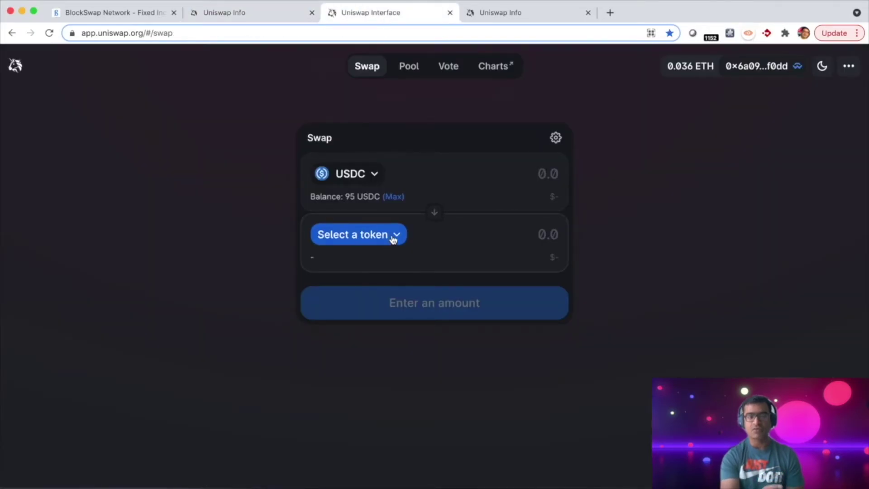
Step: Choose cBSN as the token to receive
click(393, 236)
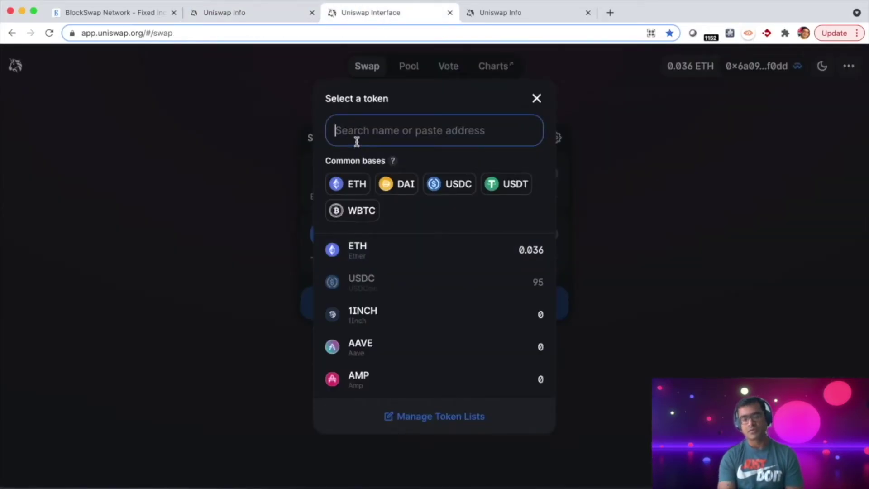
text(cbsn)
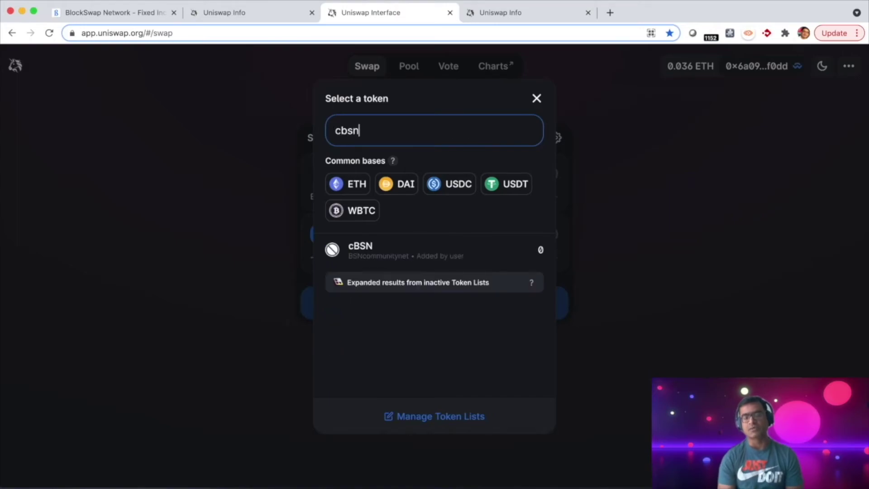
click(370, 257)
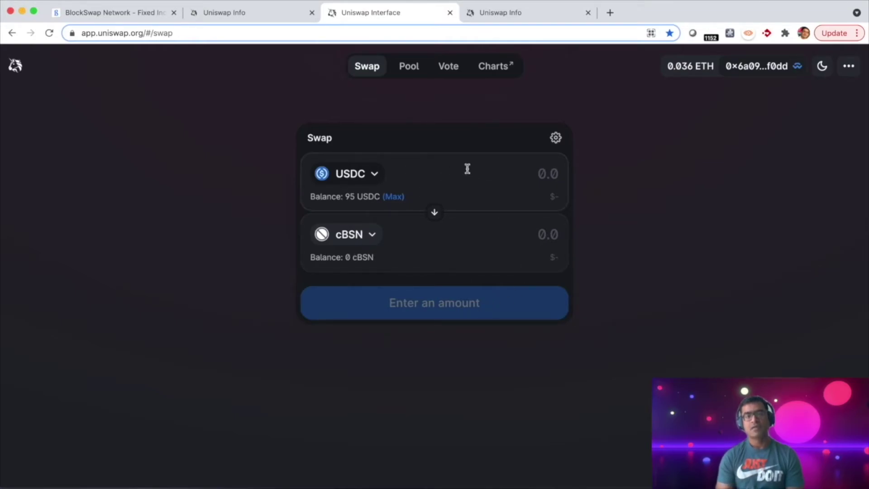
Step: Enter 50 USDC, switch the quote to V2, and launch MetaMask
click(544, 173)
text(50)
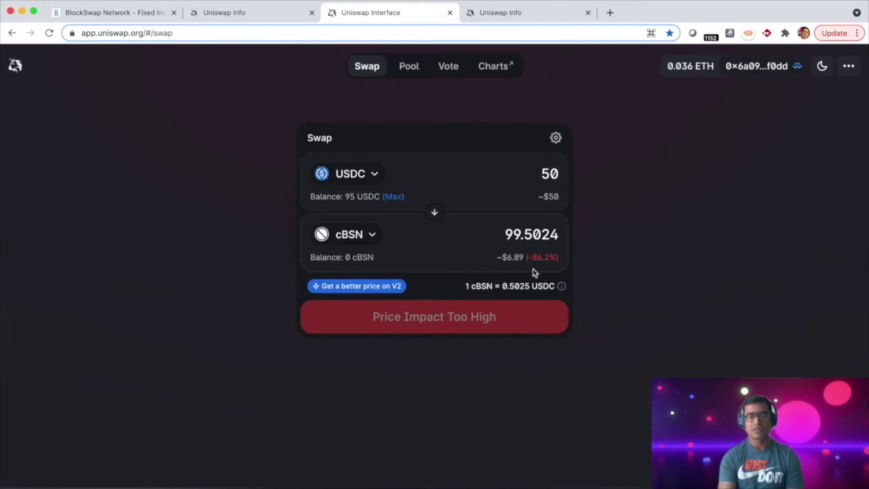
click(378, 291)
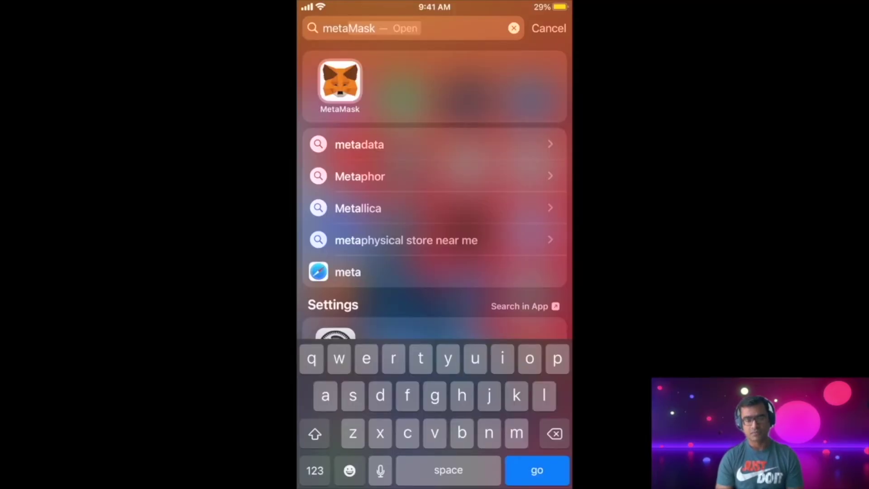
key(Return)
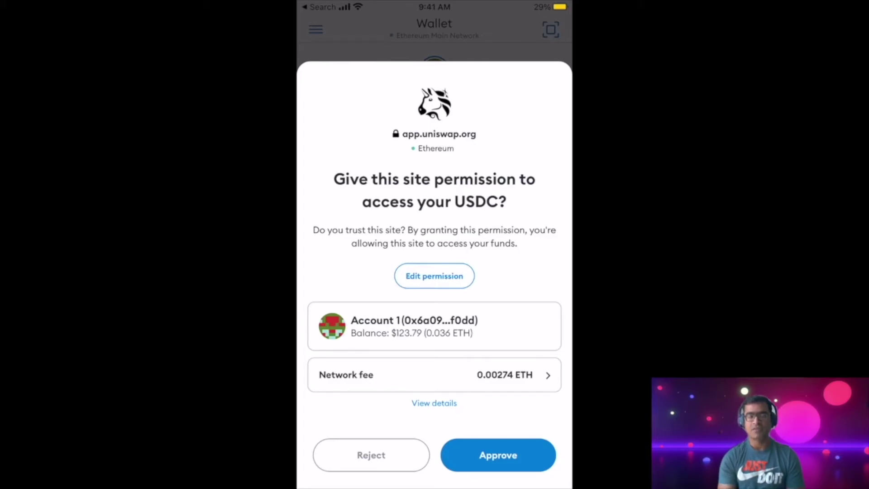
Step: Set the network fee for the USDC access request to Slow and save it
click(434, 375)
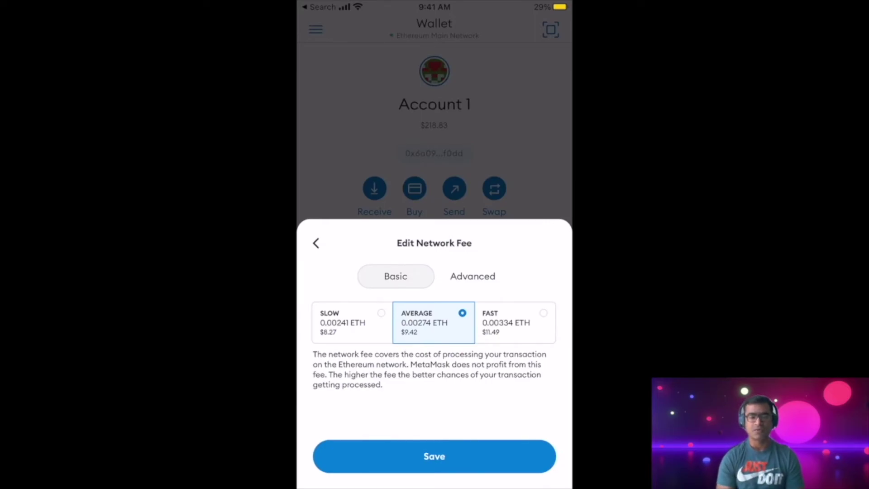
click(352, 323)
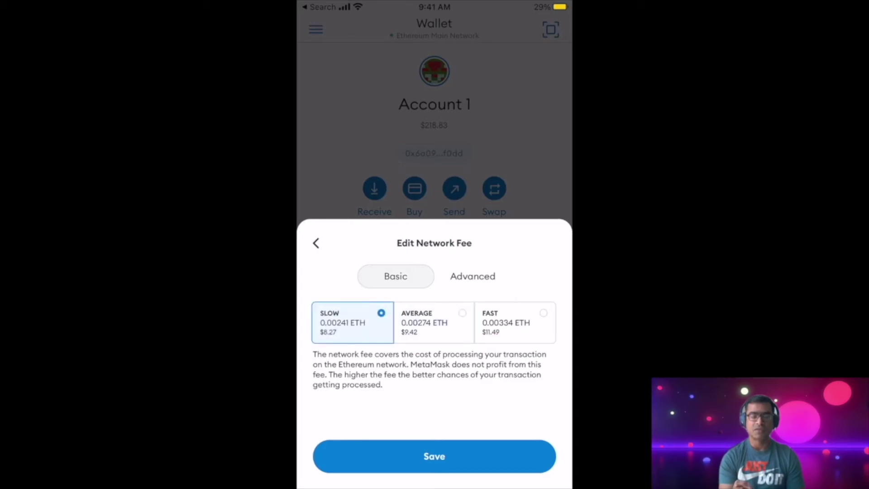
click(434, 456)
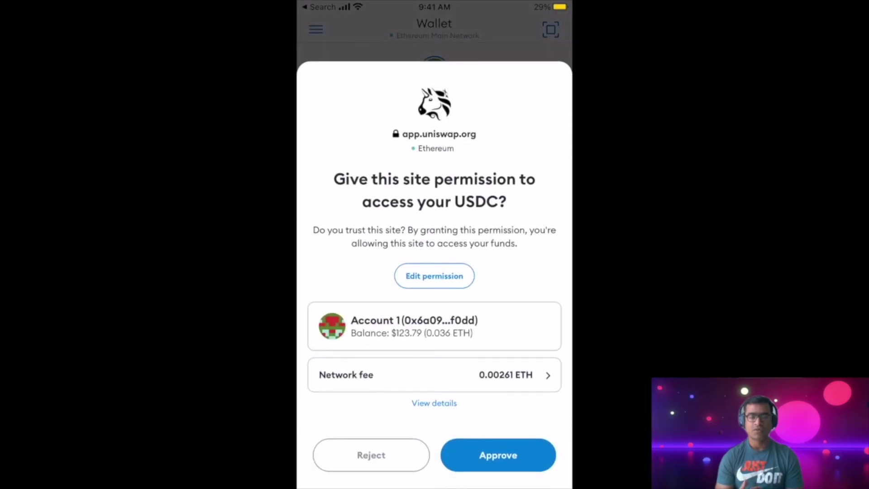
Step: Reapply the Slow network fee and approve Uniswap's access to the wallet's USDC
click(434, 375)
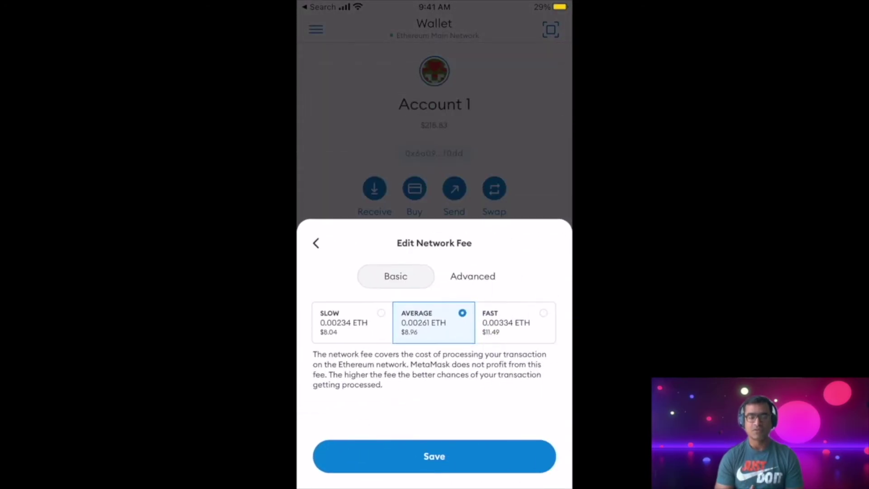
click(352, 323)
click(434, 456)
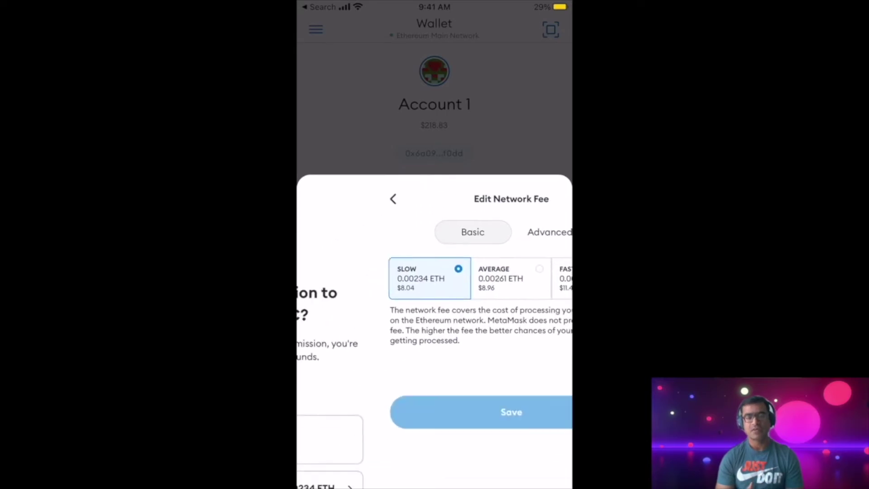
click(498, 455)
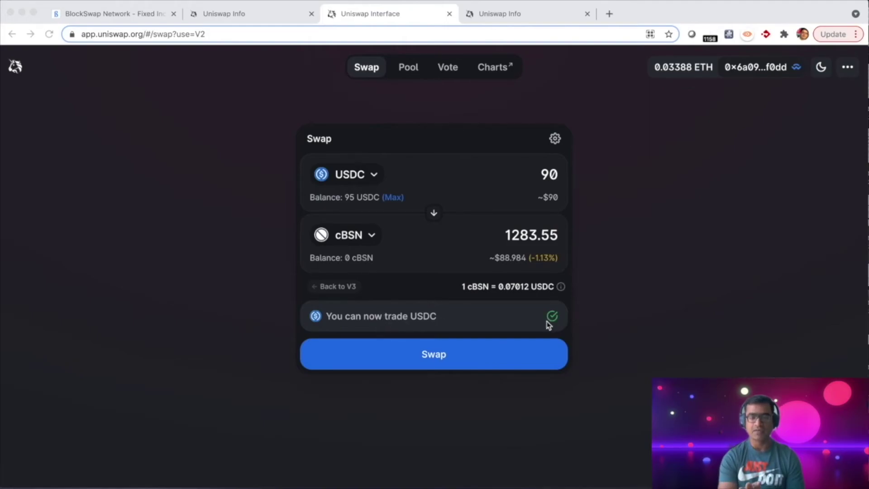
Step: Review the 90 USDC to cBSN V2 swap, including its liquidity provider fee, and confirm it
click(688, 368)
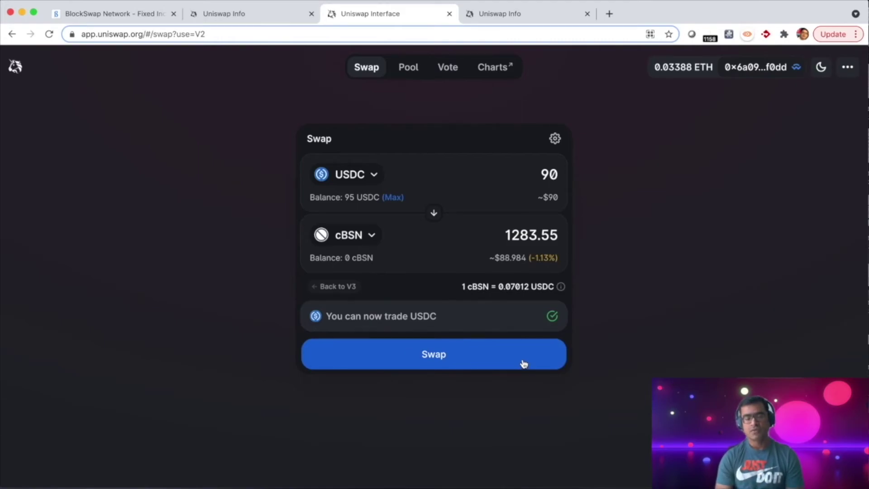
click(523, 364)
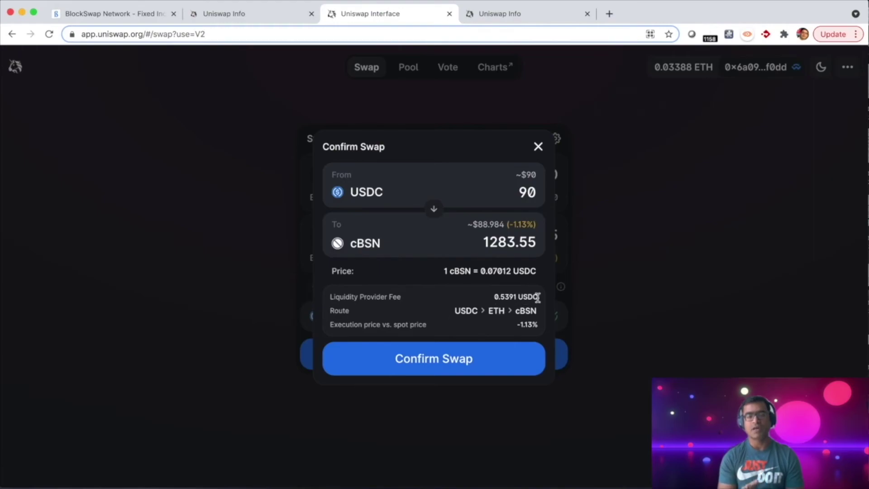
drag(537, 298, 499, 299)
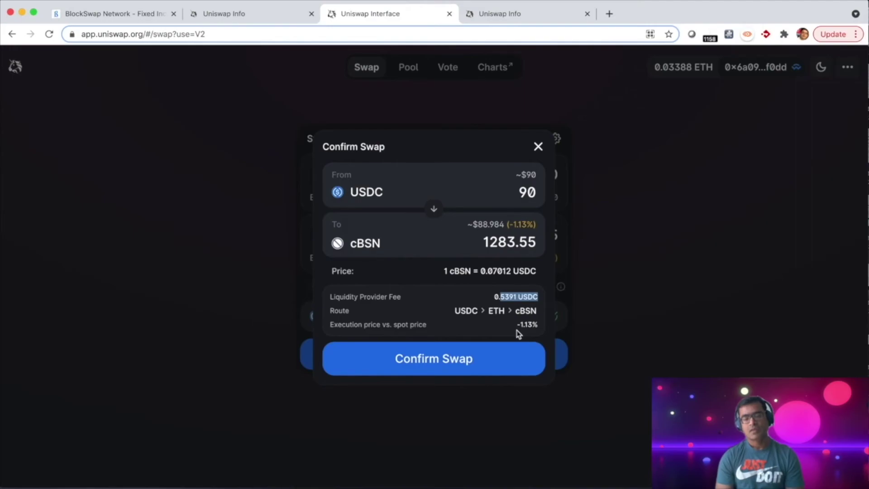
click(496, 364)
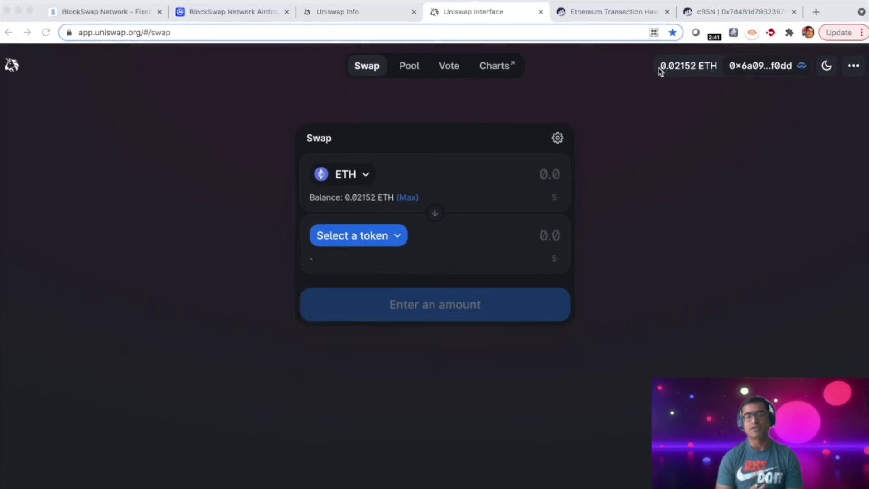
Step: Make cBSN (balance 6135) the token to spend and USDC the token to receive
click(365, 179)
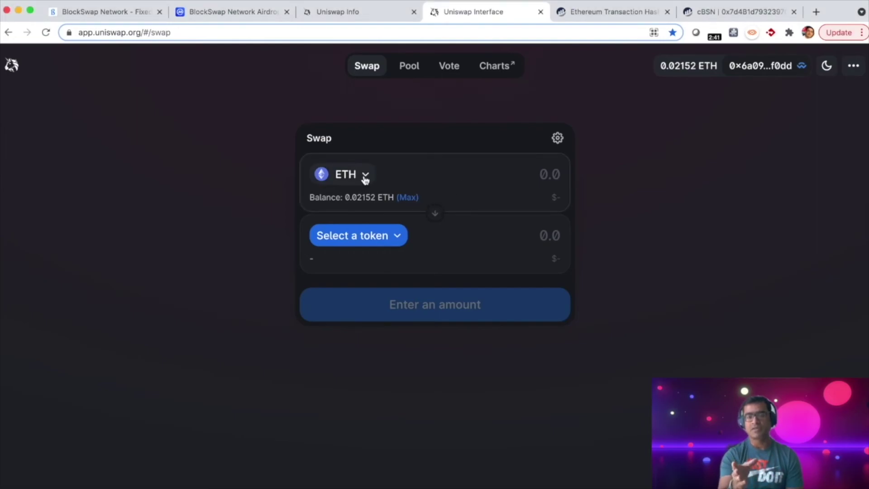
click(364, 180)
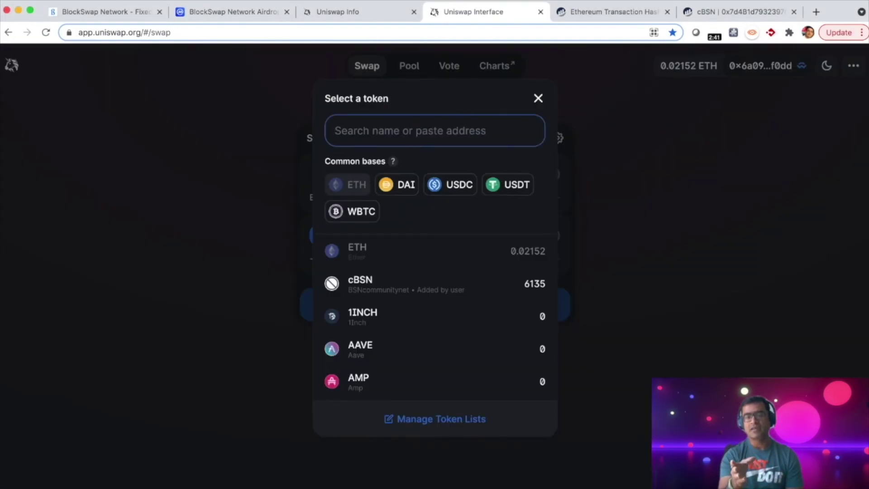
text(cbsn)
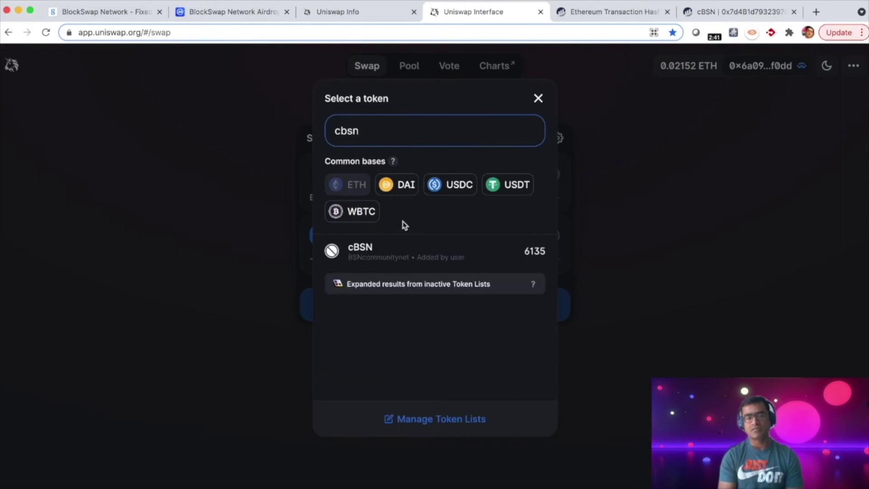
click(401, 254)
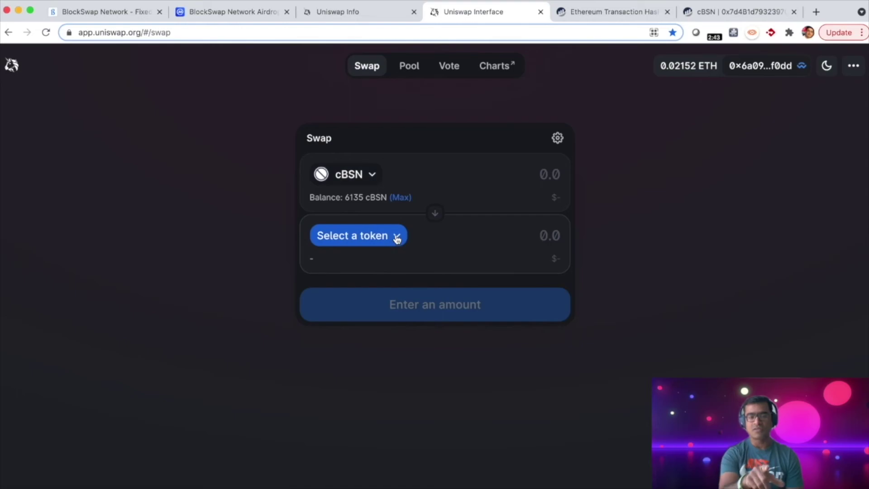
click(397, 239)
text(usdc)
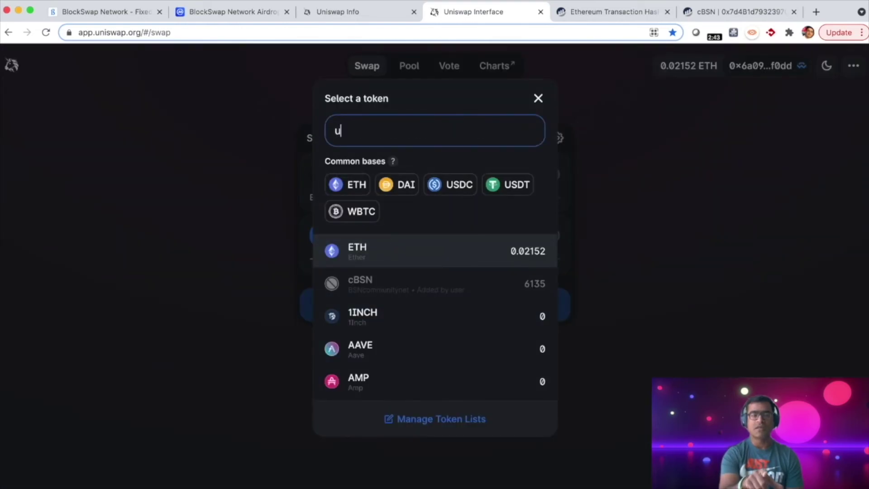
click(366, 252)
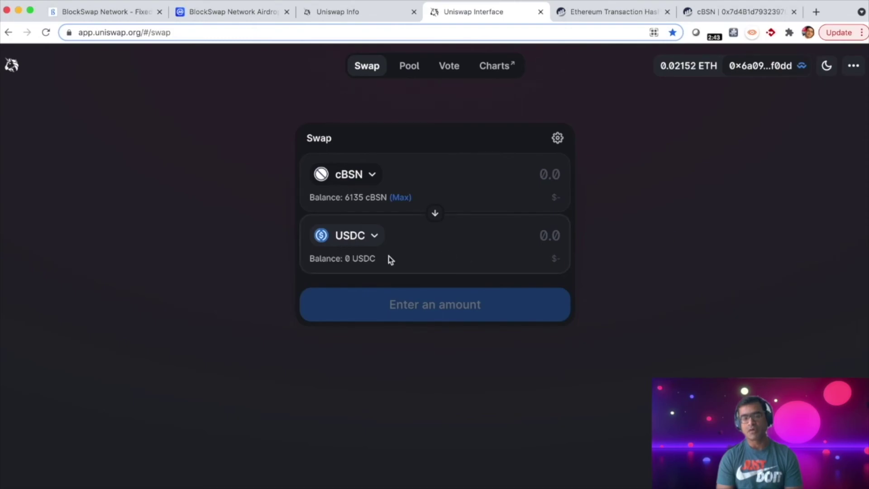
Step: Check the Approve USDC transaction on Etherscan, then disconnect the wallet and close the connect dialog
click(764, 69)
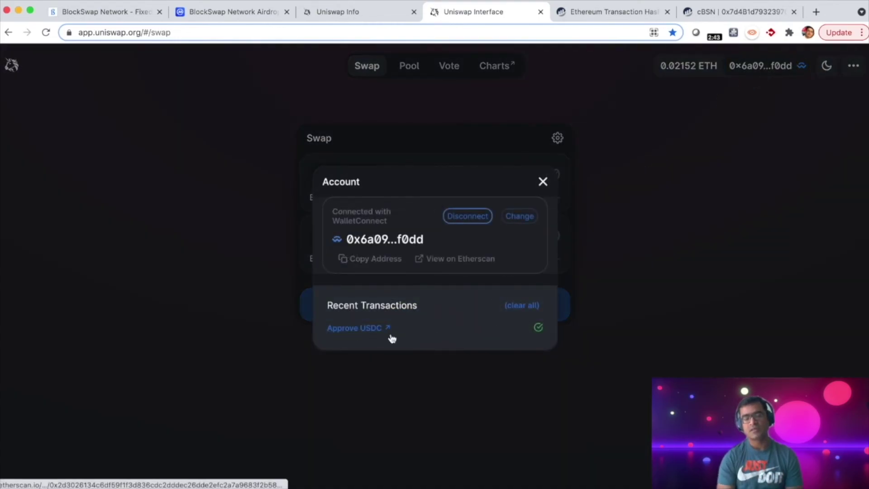
click(375, 329)
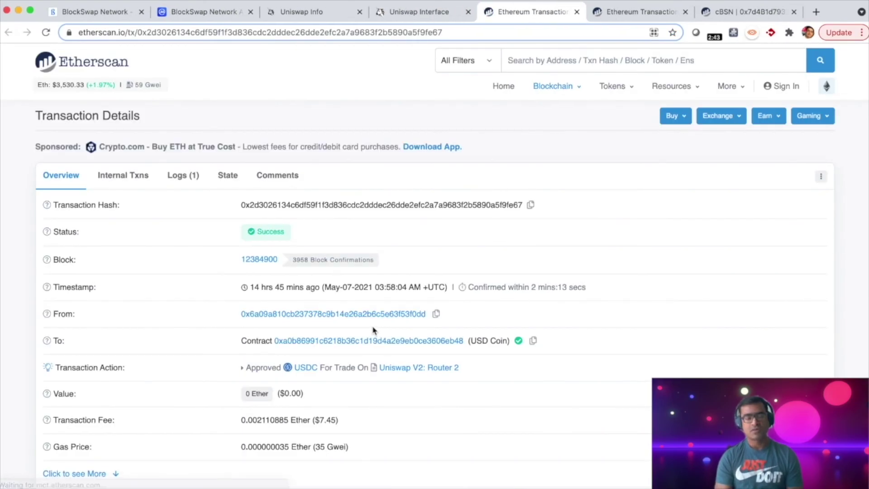
click(418, 17)
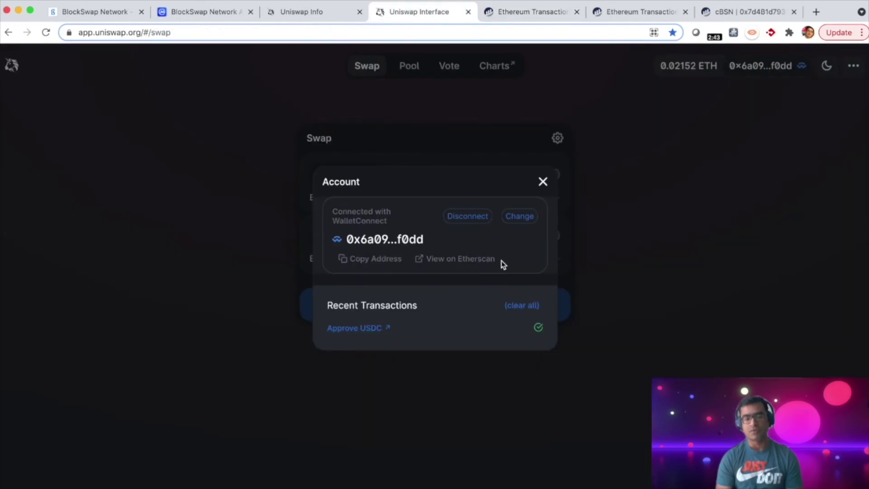
click(472, 225)
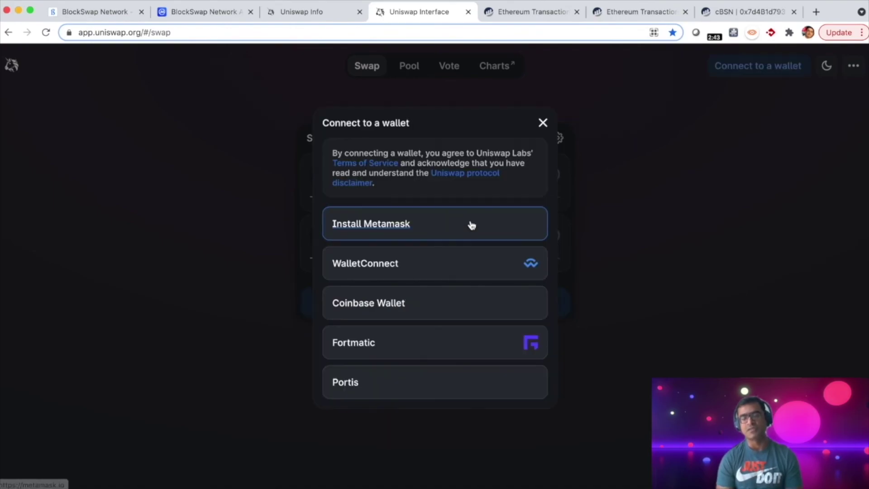
click(542, 123)
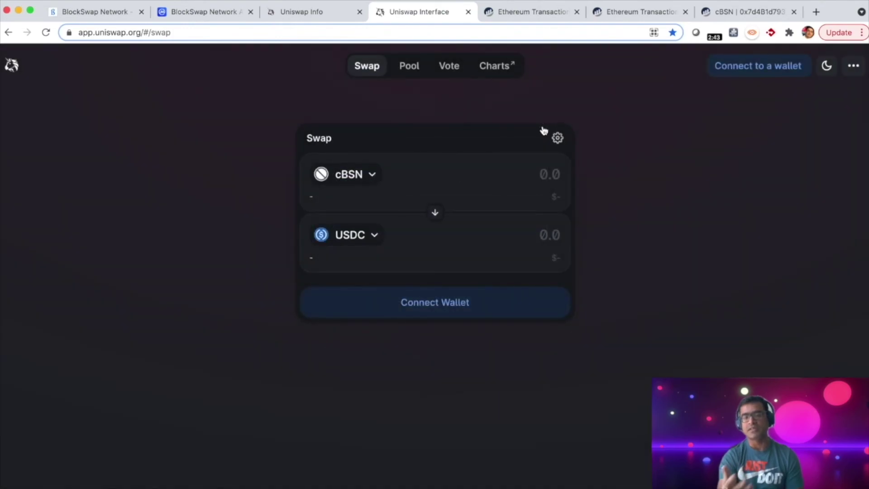